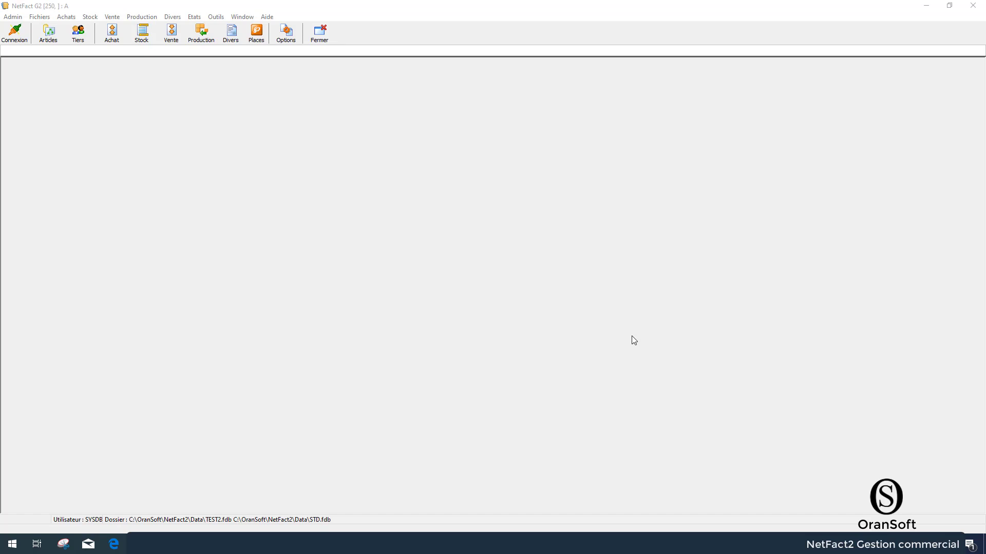
Open the list of sales delivery notes (Bons de livraison)
click(179, 39)
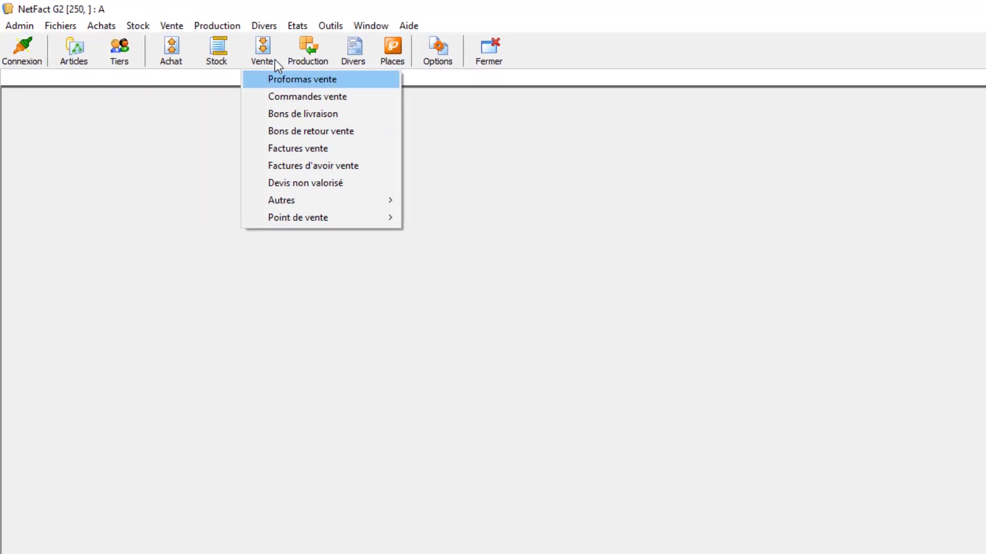
key(Down)
key(Down)
key(Down)
key(Down)
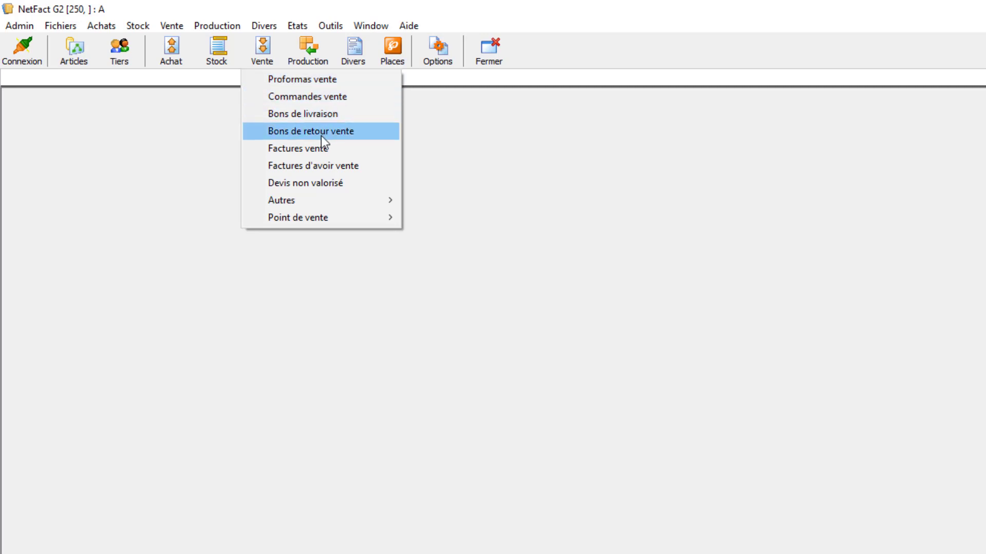
key(Down)
key(Down)
key(Down)
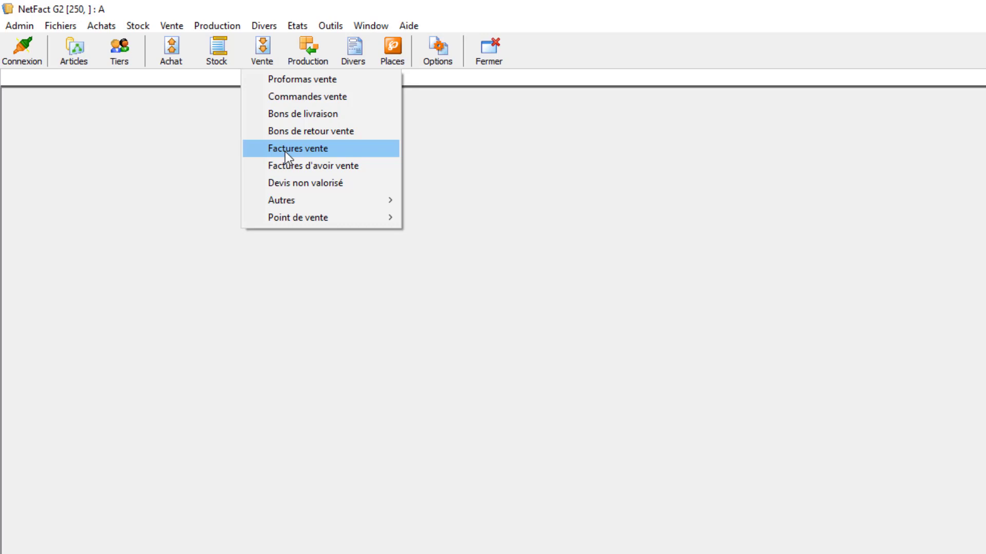
key(Up)
key(Up)
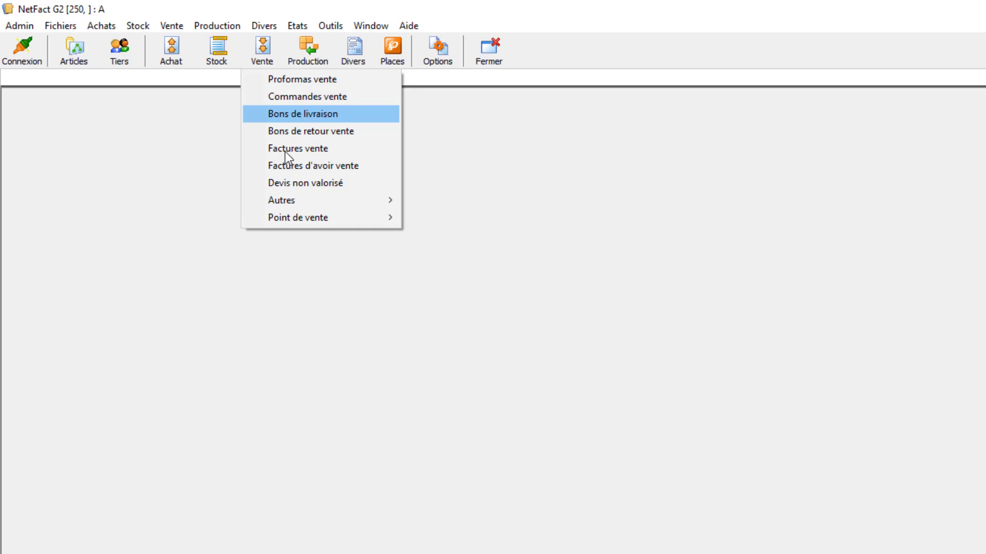
click(294, 118)
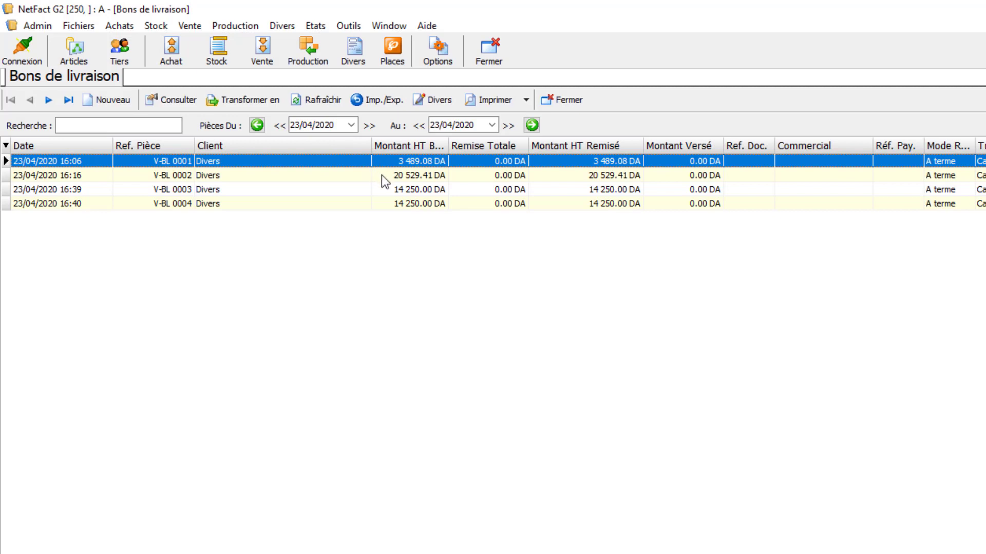
Browse the listed delivery notes, shifting the displayed period back to 22/04/2020 and returning it to 23/04/2020
mouse_move(381, 175)
mouse_down()
mouse_move(407, 203)
mouse_move(403, 163)
mouse_move(407, 202)
mouse_up()
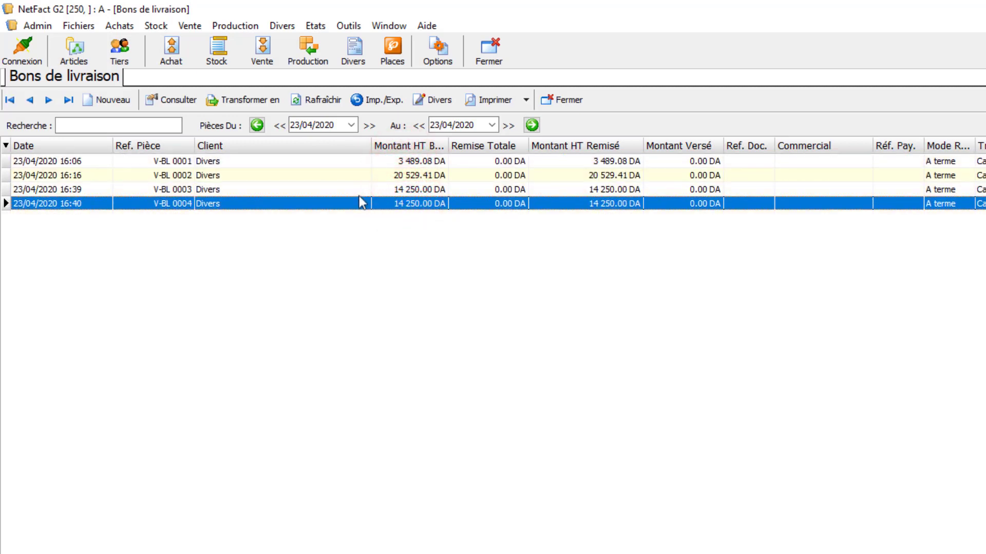
click(228, 175)
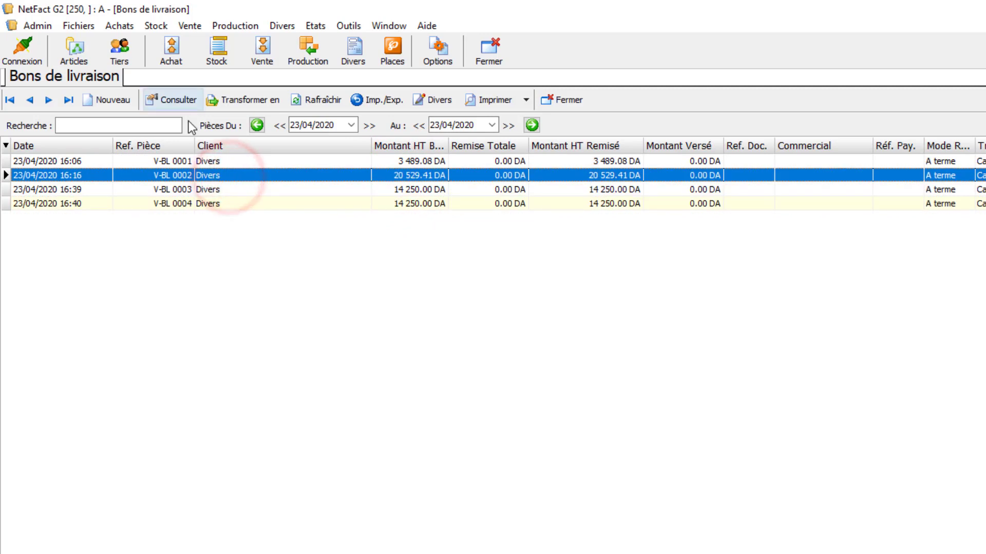
click(397, 179)
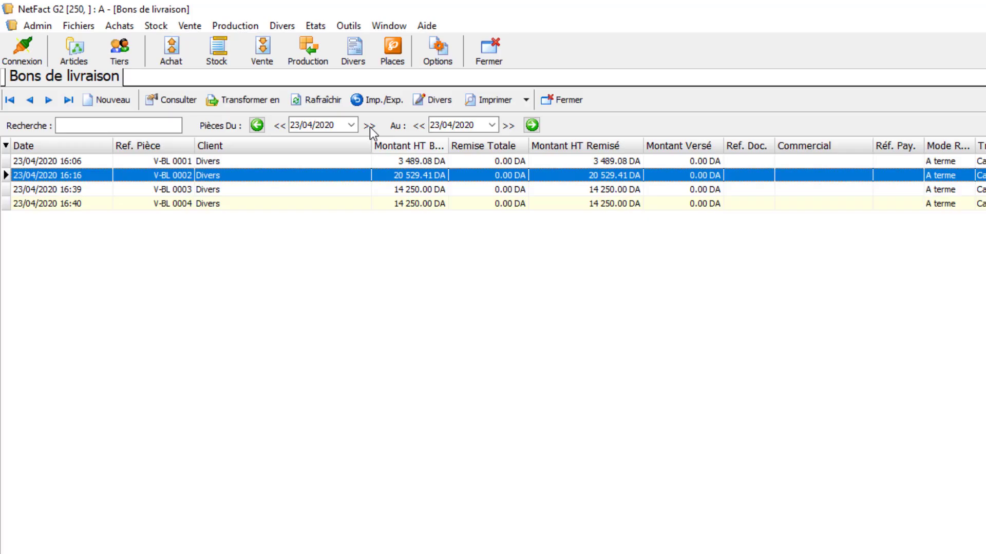
click(257, 125)
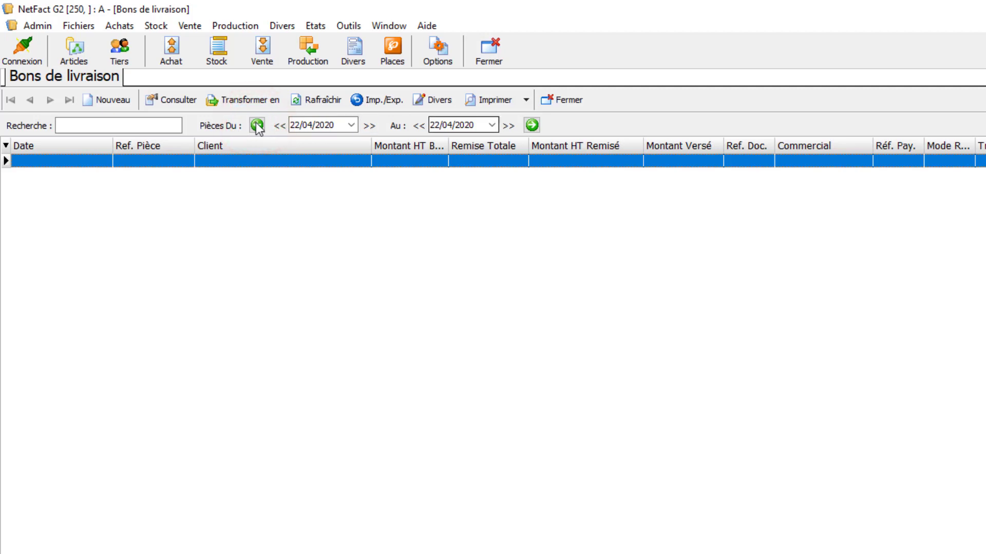
click(532, 126)
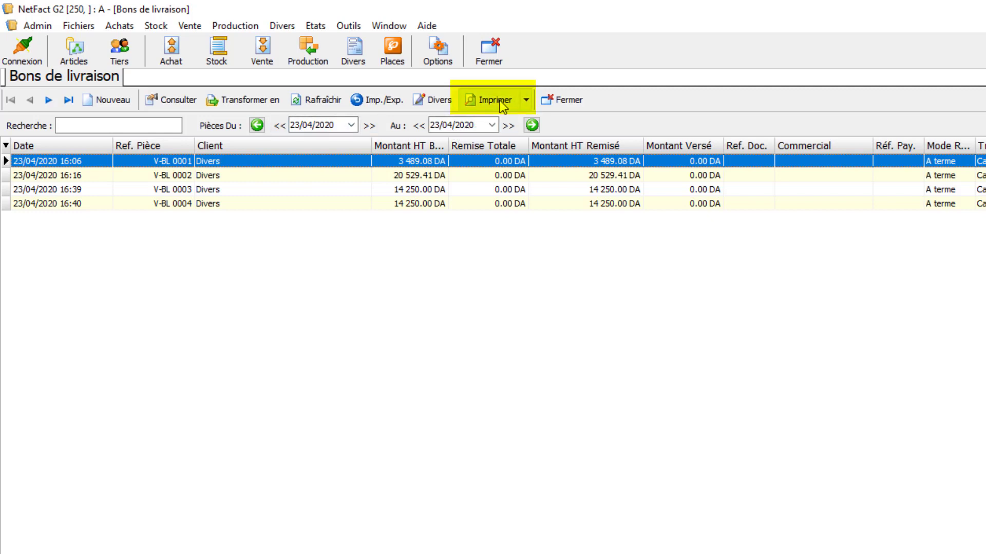
Examine the transformation options available for delivery notes, and select the note dated 23/04/2020 16:16
click(268, 101)
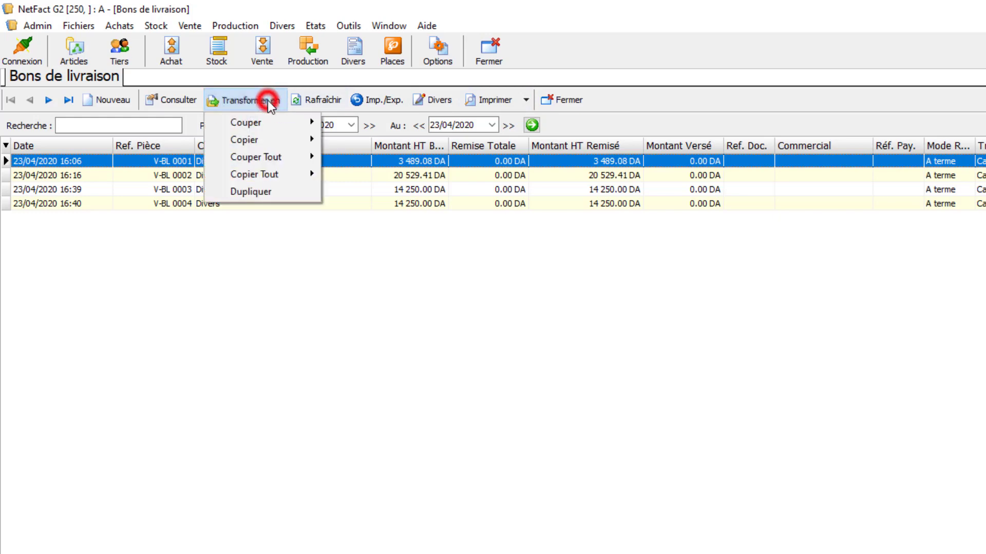
click(266, 86)
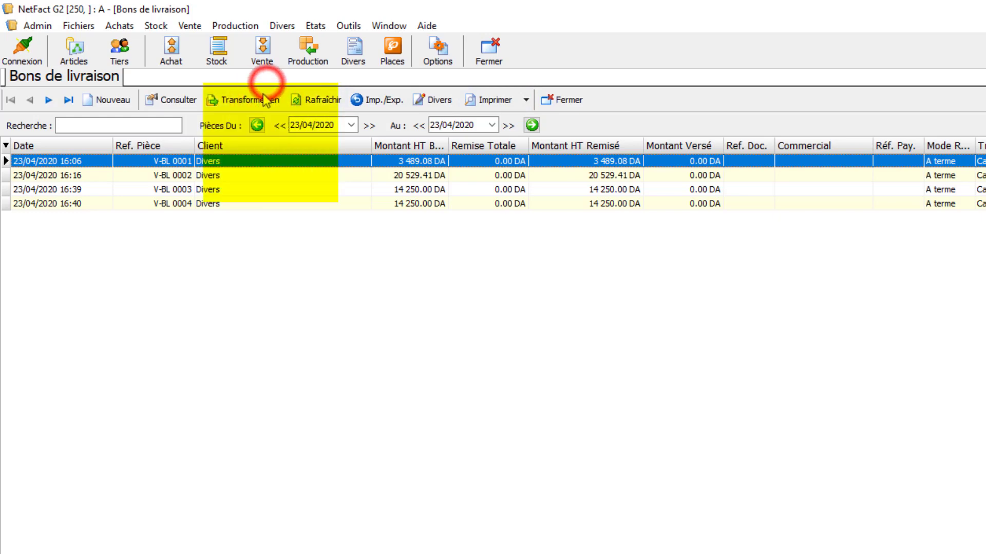
click(242, 177)
click(285, 203)
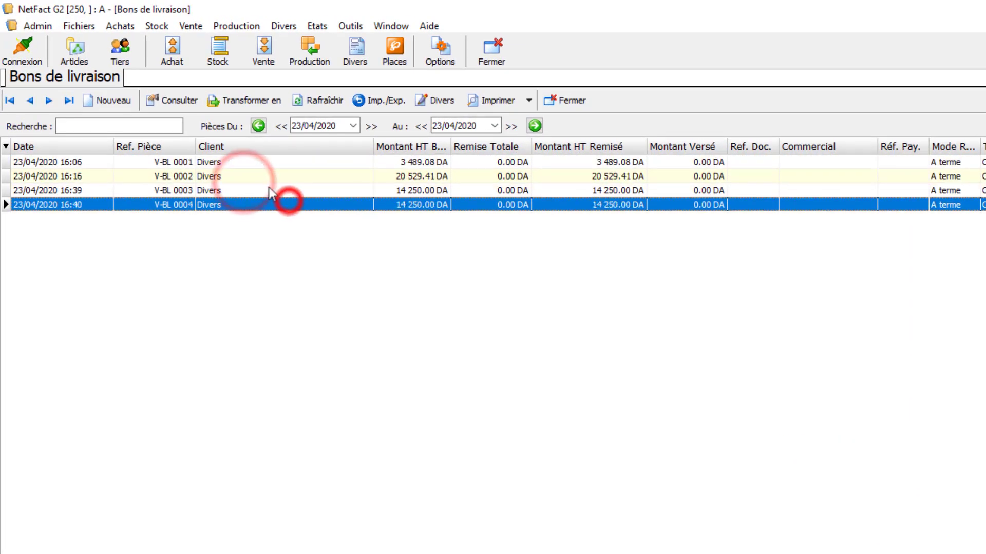
click(265, 175)
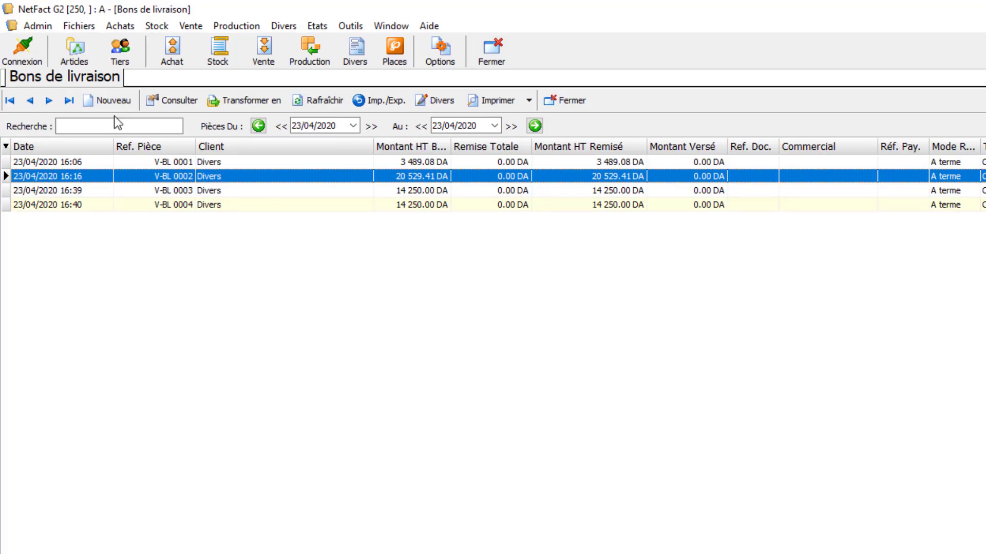
Review the columns selectable for the delivery notes list, including Réf. Pay., and close the selection
click(6, 146)
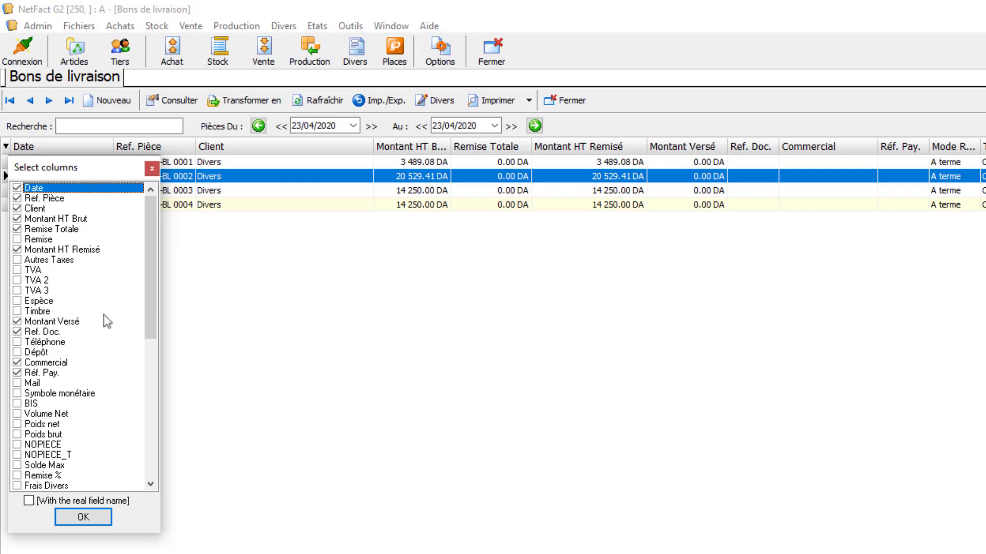
drag(152, 307, 146, 236)
click(17, 373)
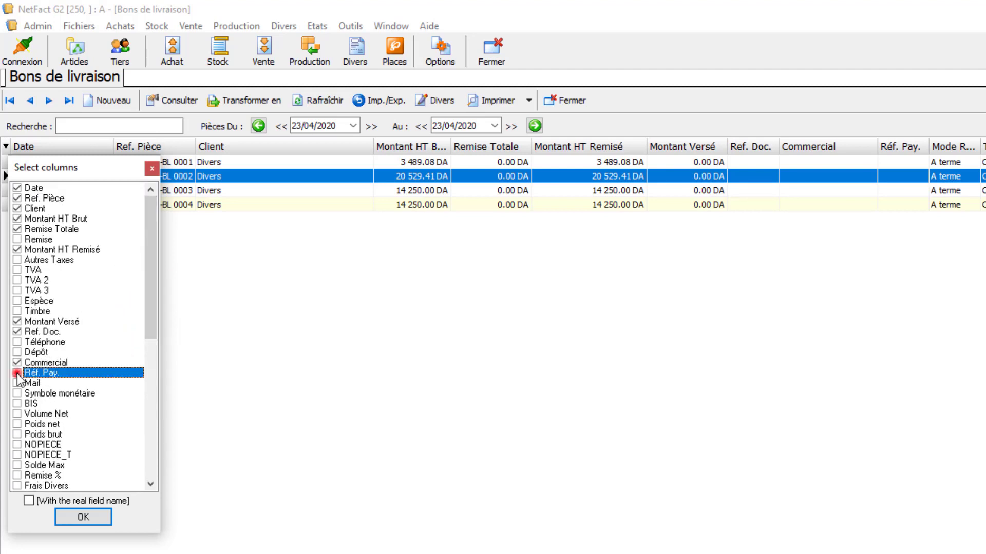
click(97, 521)
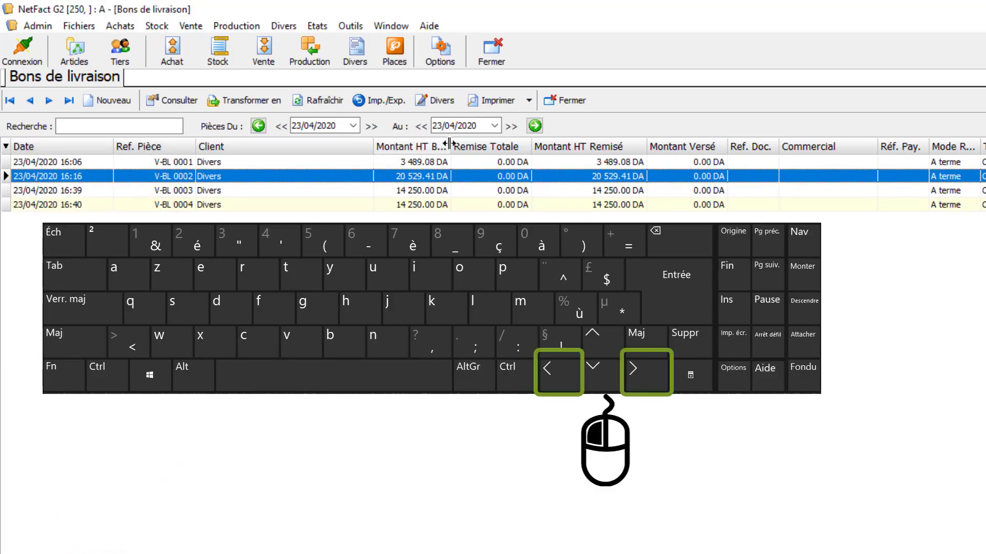
Fit the Montant HT Brut column to its content and move the Remise Totale column ahead of it
double_click(450, 146)
mouse_move(479, 149)
mouse_down()
mouse_move(540, 147)
mouse_move(398, 152)
mouse_up()
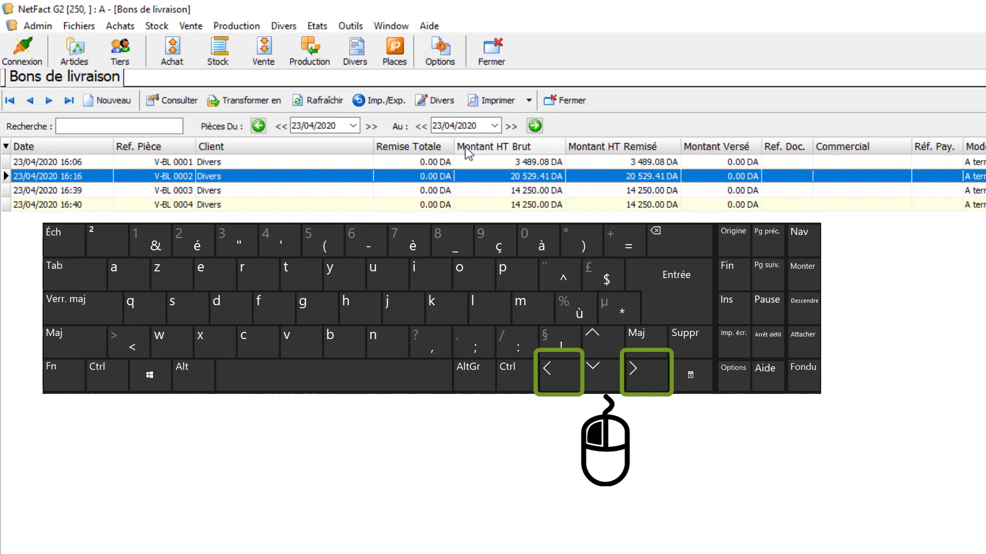
Create a new delivery note and assign the client EURL YOUCEF, found by searching for "EU"
click(114, 100)
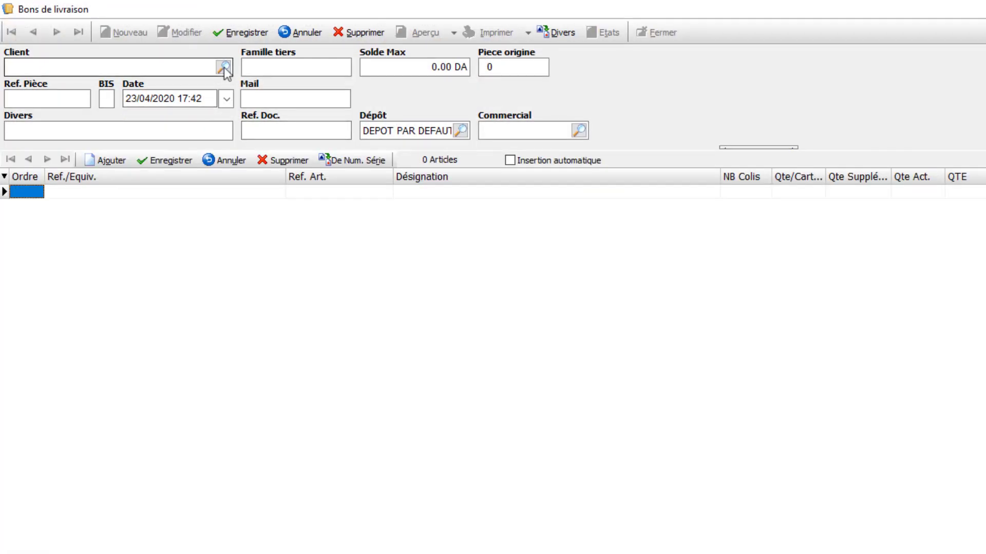
click(224, 68)
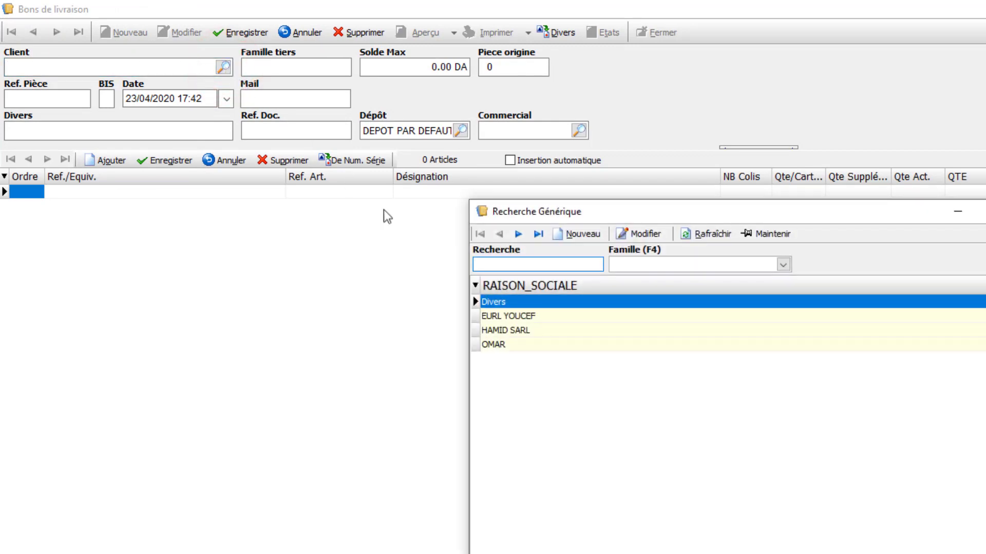
click(506, 317)
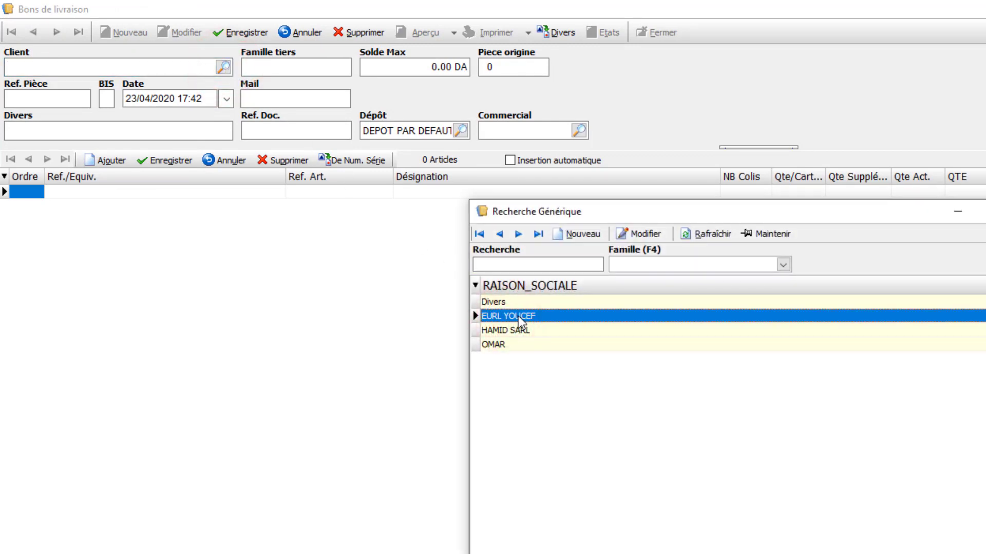
click(518, 265)
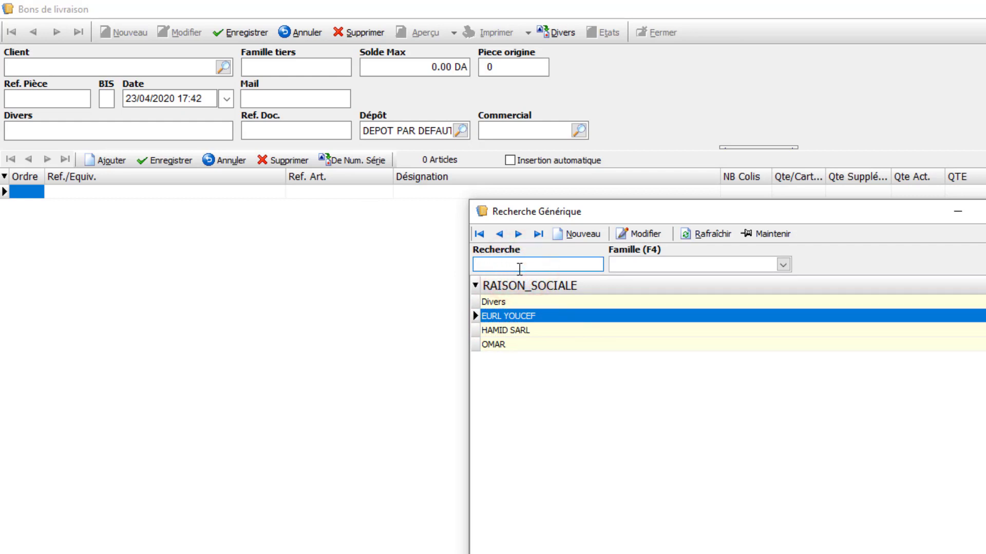
text(EU)
key(Return)
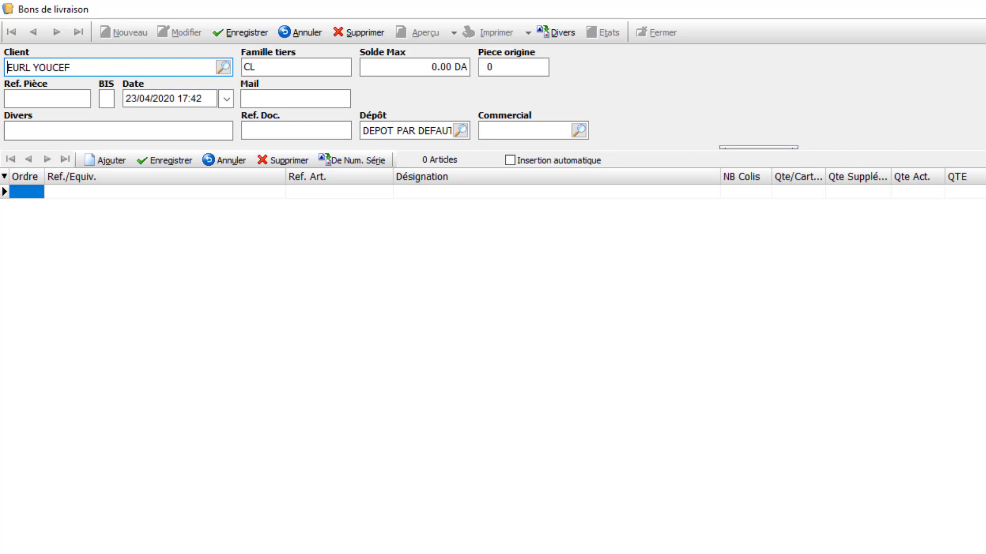
Add ARTICLE A as the first line of the delivery note
scroll(296, 93, down, 1)
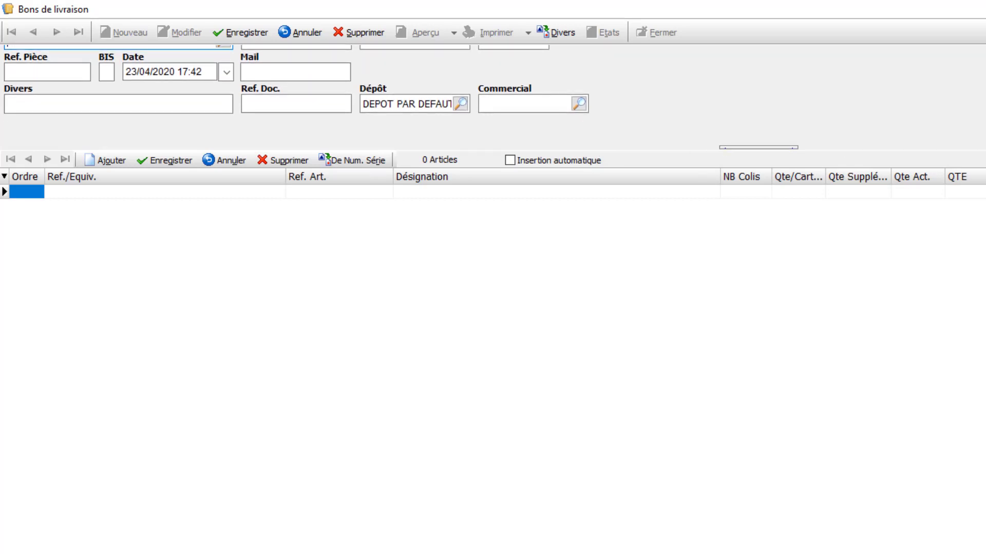
scroll(296, 93, up, 1)
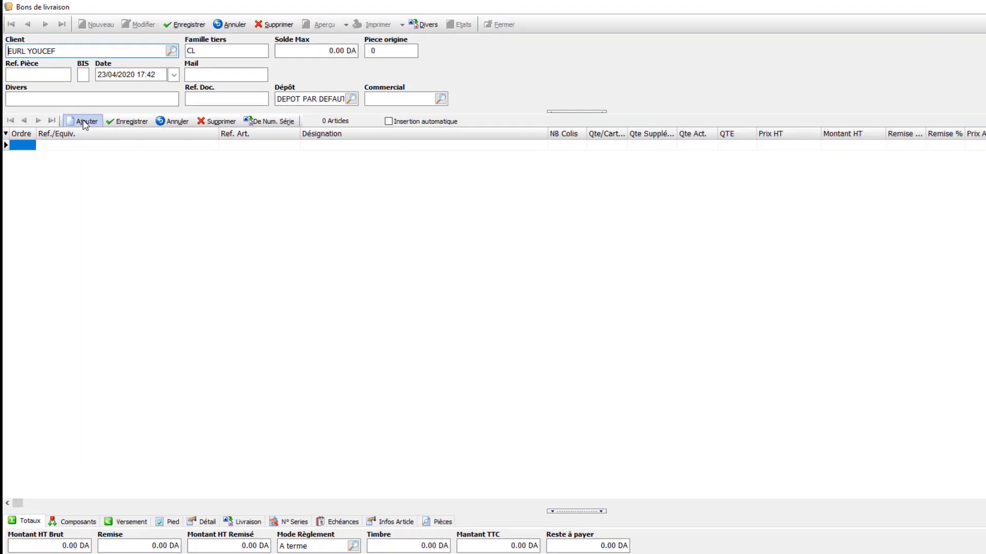
click(85, 122)
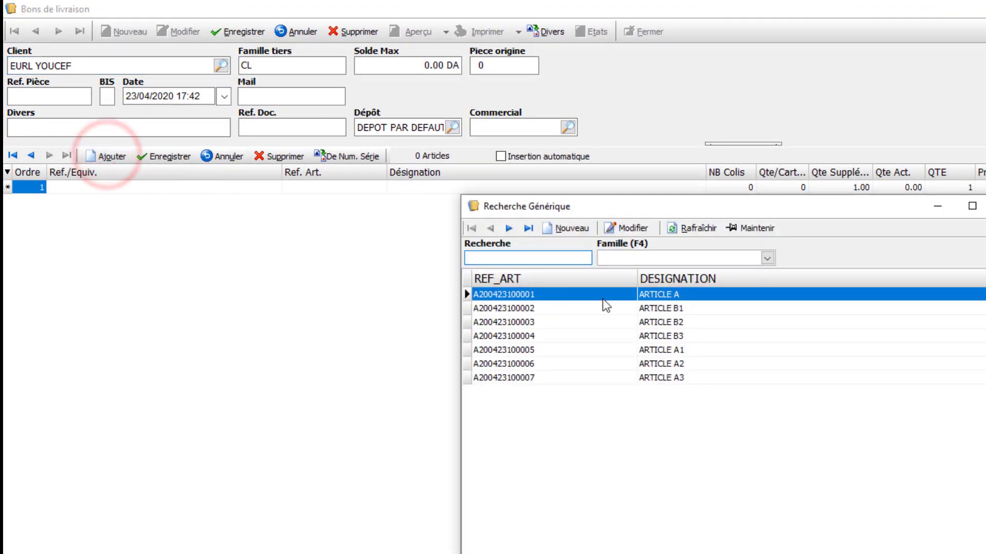
double_click(467, 232)
click(94, 190)
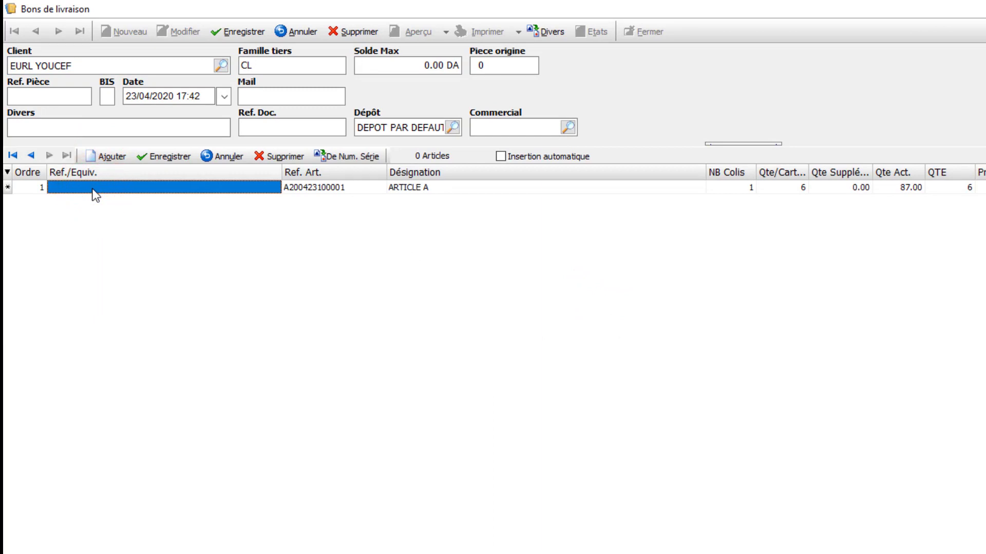
Append a second line to the delivery note and fill in its article with the Ref./Equiv. code 124
key(Down)
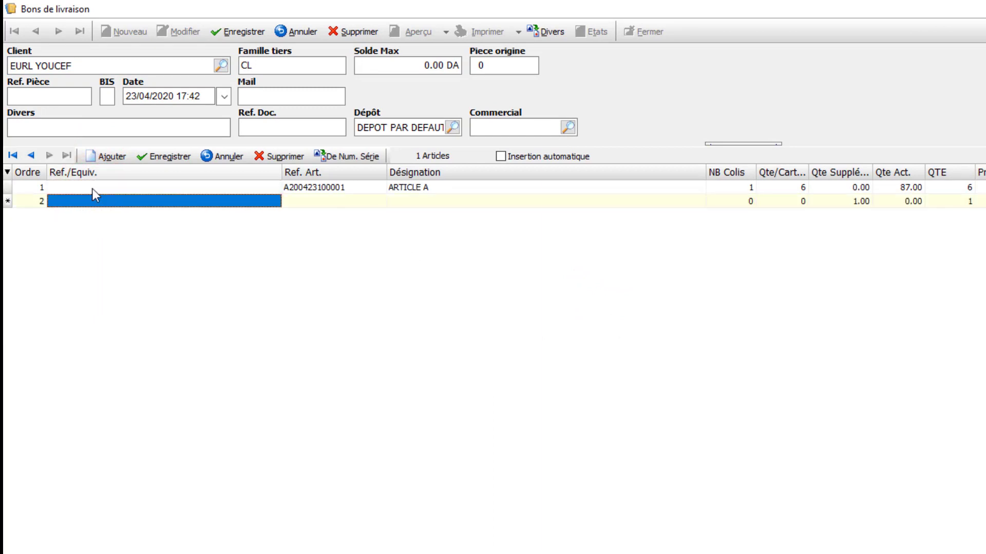
key(Tab)
key(Right)
key(Right)
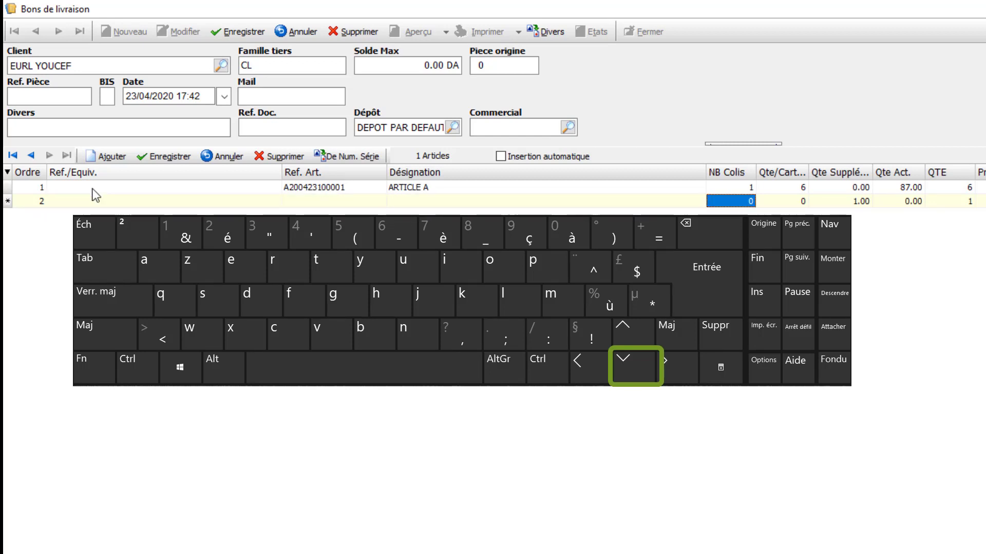
key(Left)
key(Left)
key(Left)
key(Left)
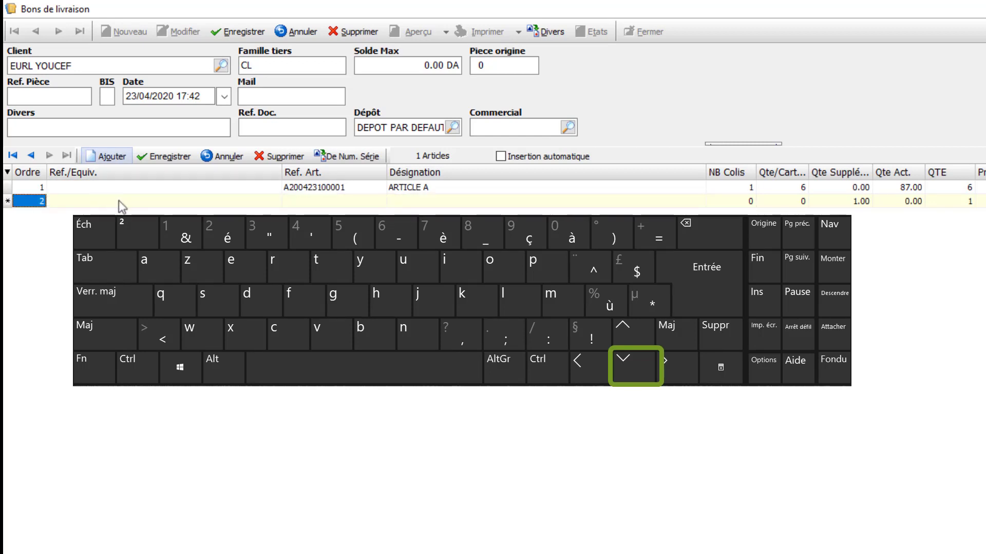
click(123, 204)
text(124)
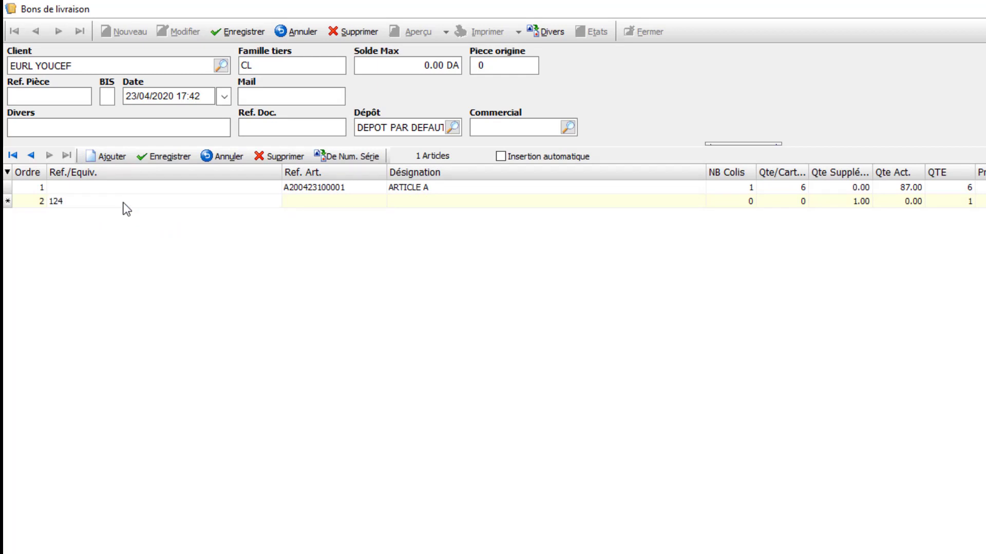
key(Return)
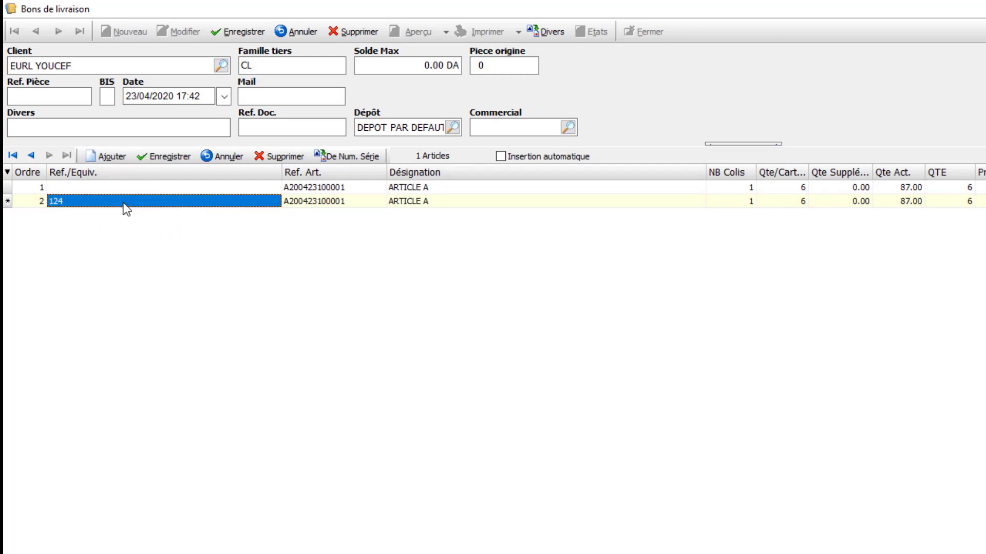
Append a third line to the delivery note and open the article search window for its Ref. Art. field
key(Down)
key(Right)
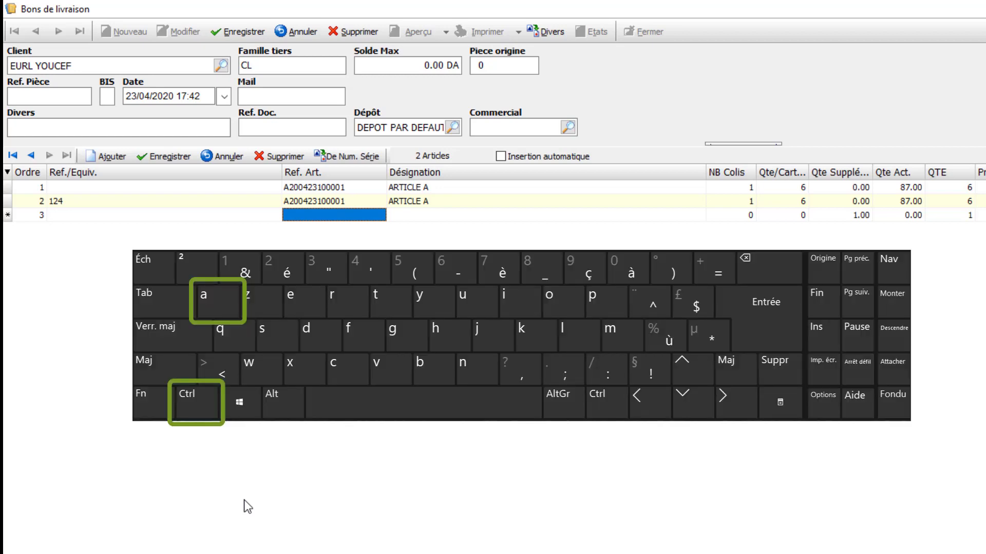
key(ctrl+a)
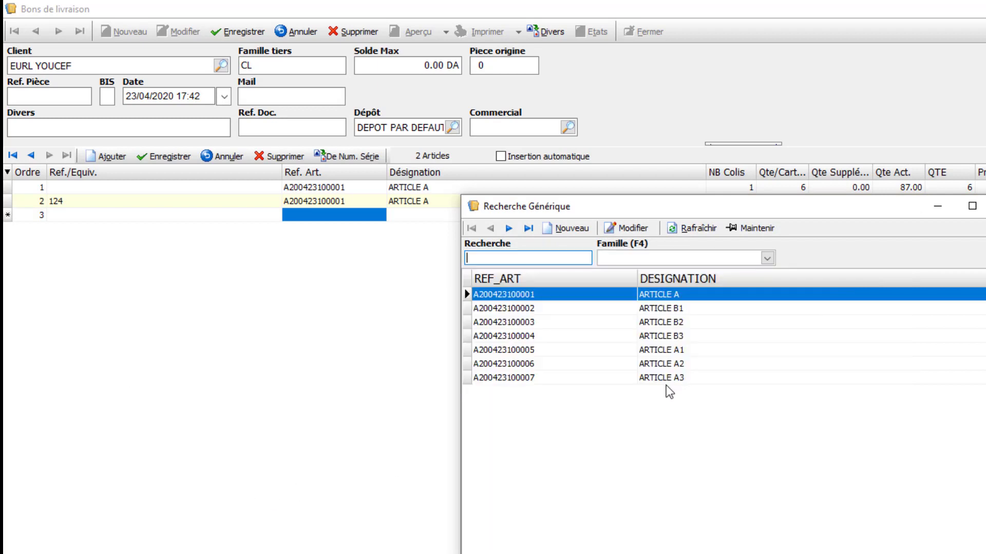
Filter the article list by SOUS FAMILLE A, FAMILLE A and FAMILLE B in turn, and reset the family filter to Tous
click(766, 258)
click(607, 273)
click(621, 285)
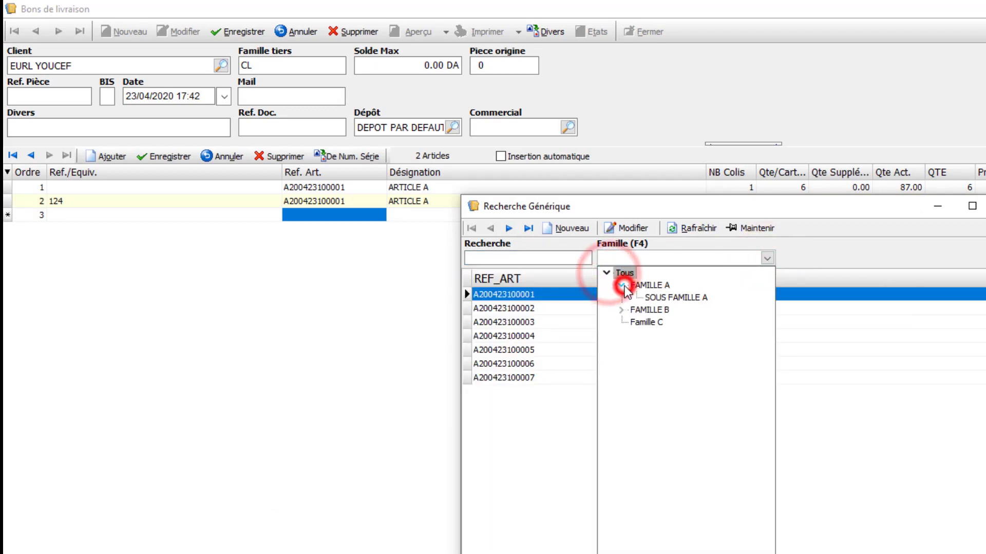
click(675, 297)
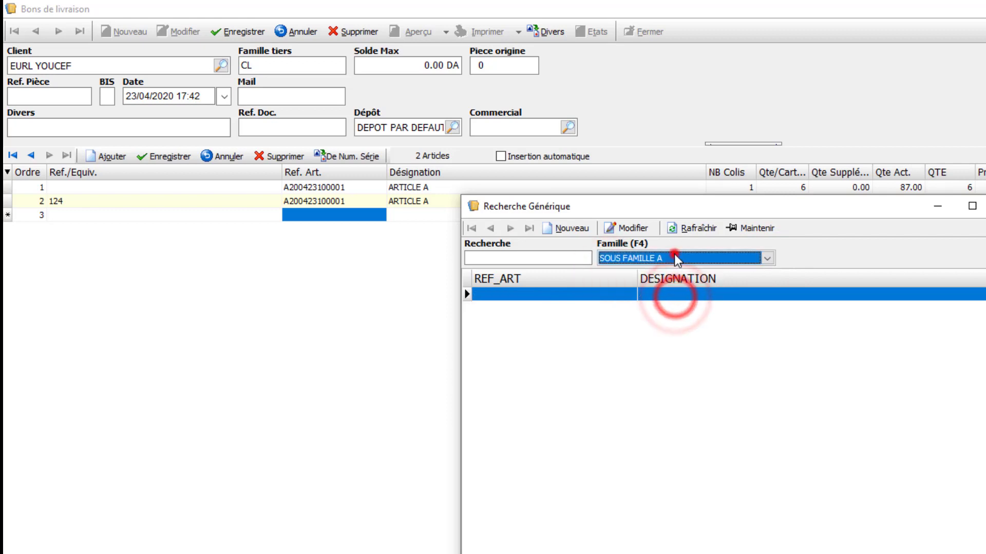
click(676, 257)
click(668, 283)
click(676, 257)
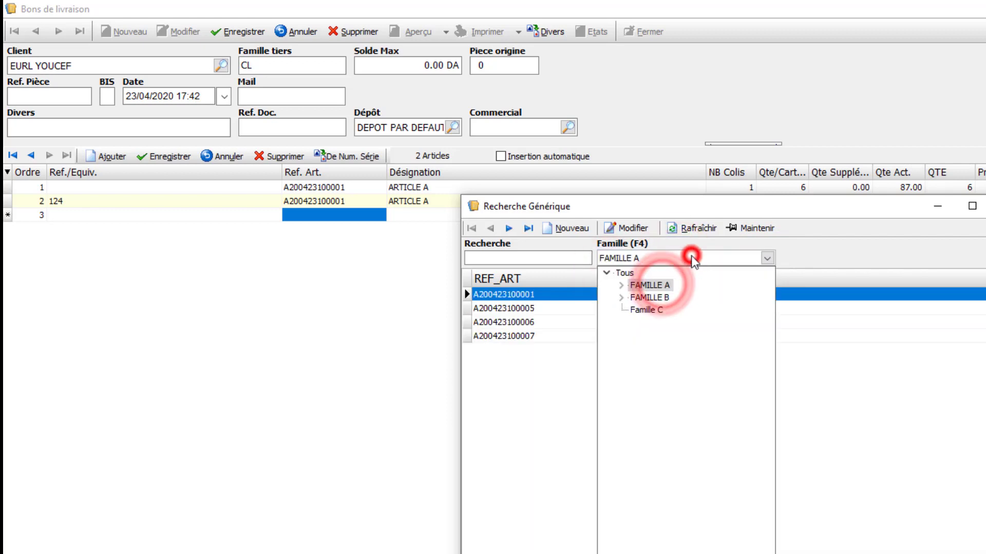
click(667, 299)
click(665, 300)
click(726, 255)
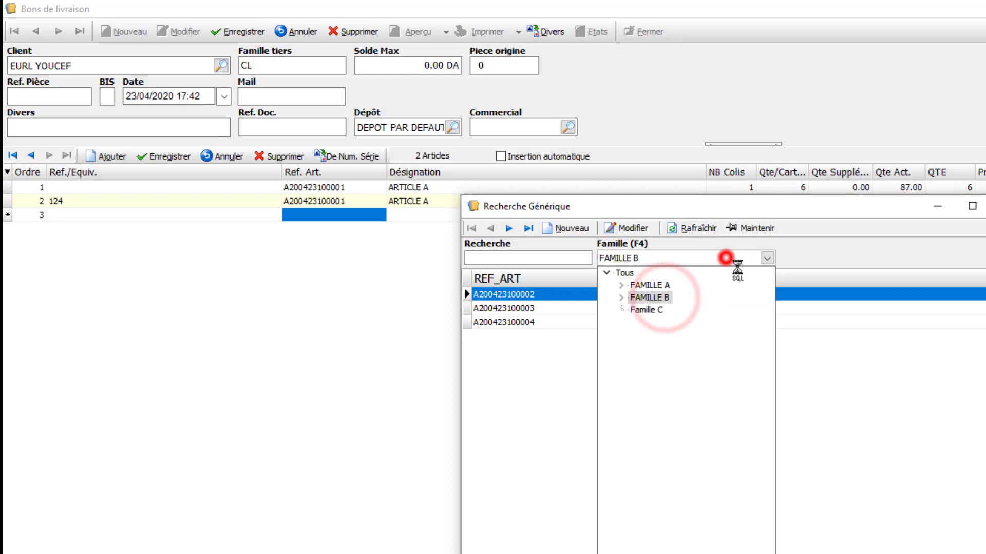
click(635, 272)
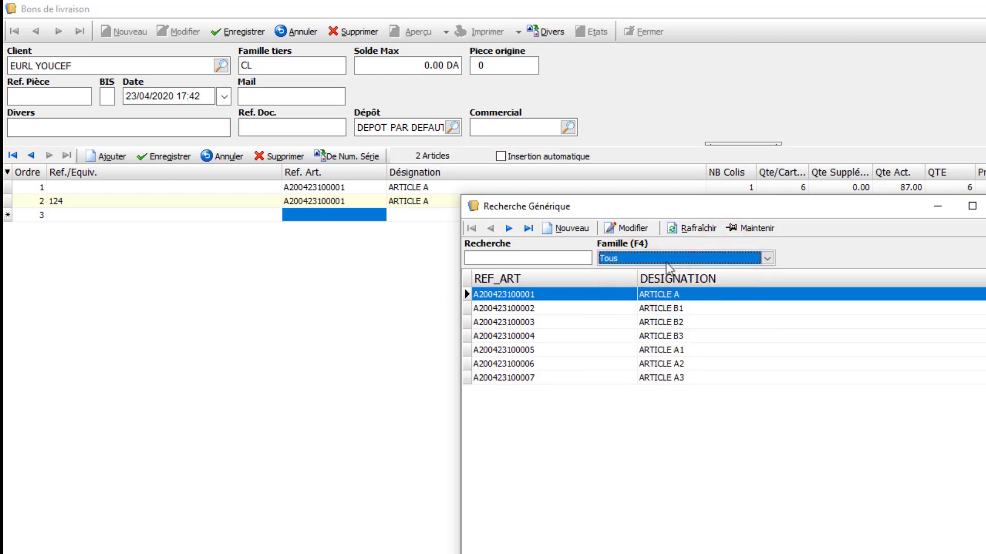
Keep the article search window open with Maintenir, move it clear of the lines, and narrow its REF_ART and DESIGNATION columns
click(754, 231)
click(745, 230)
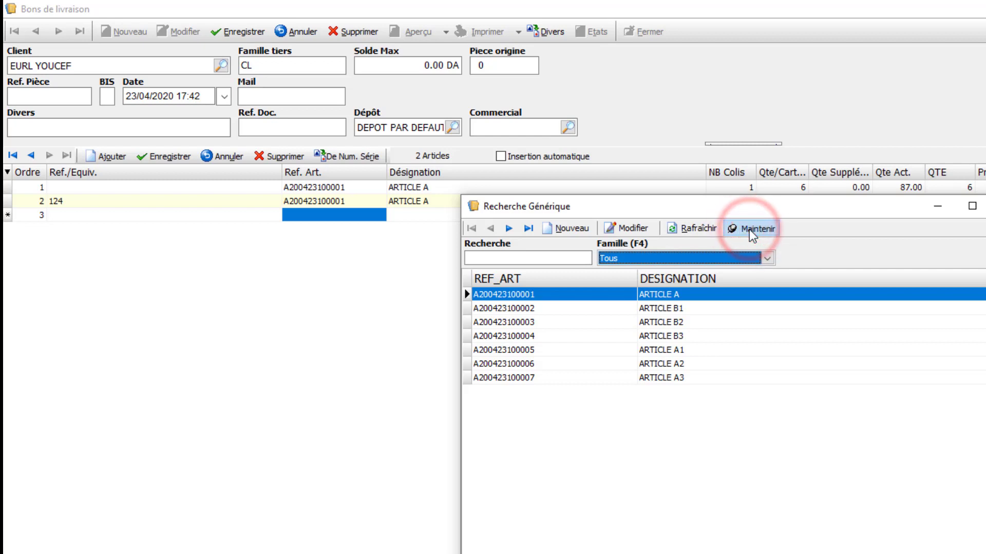
drag(659, 210, 745, 149)
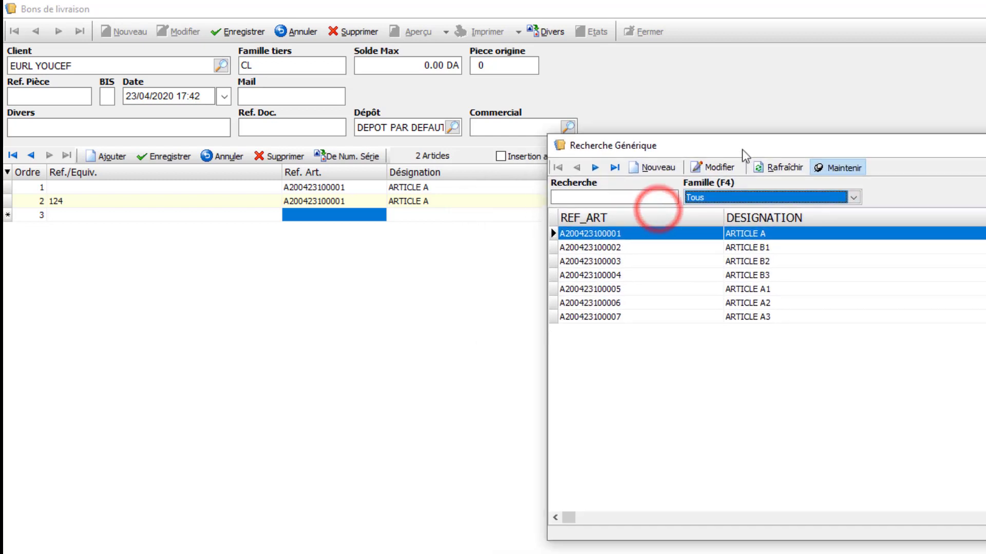
drag(722, 221, 656, 221)
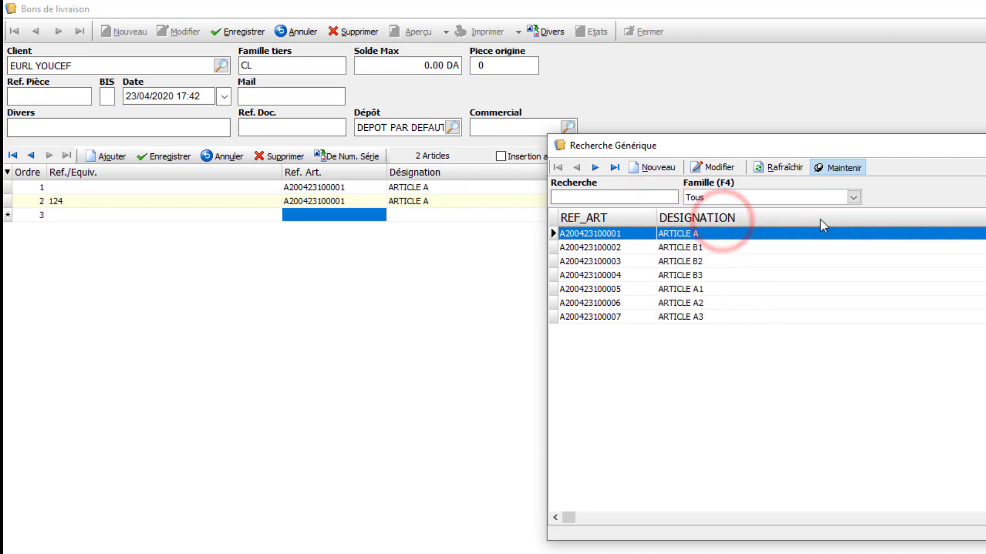
drag(837, 220, 761, 224)
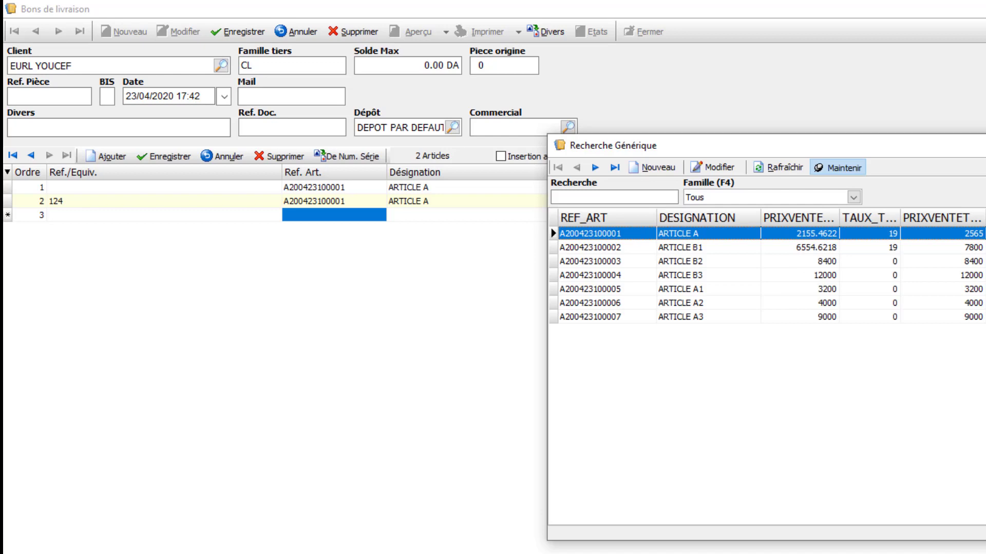
Add ARTICLE B1, A3, A2, A1, B3 and B2 in that order from the article search window, and close it
double_click(708, 247)
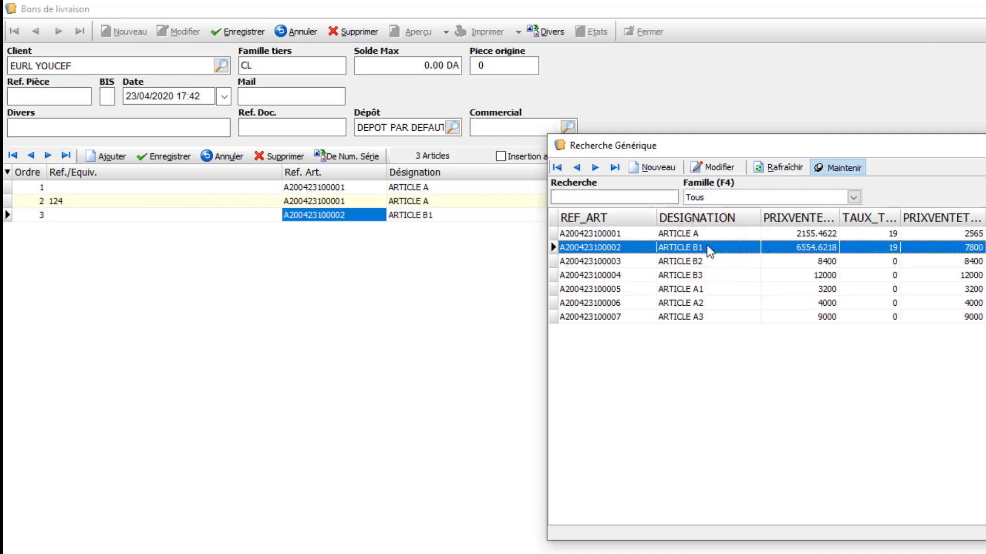
double_click(694, 318)
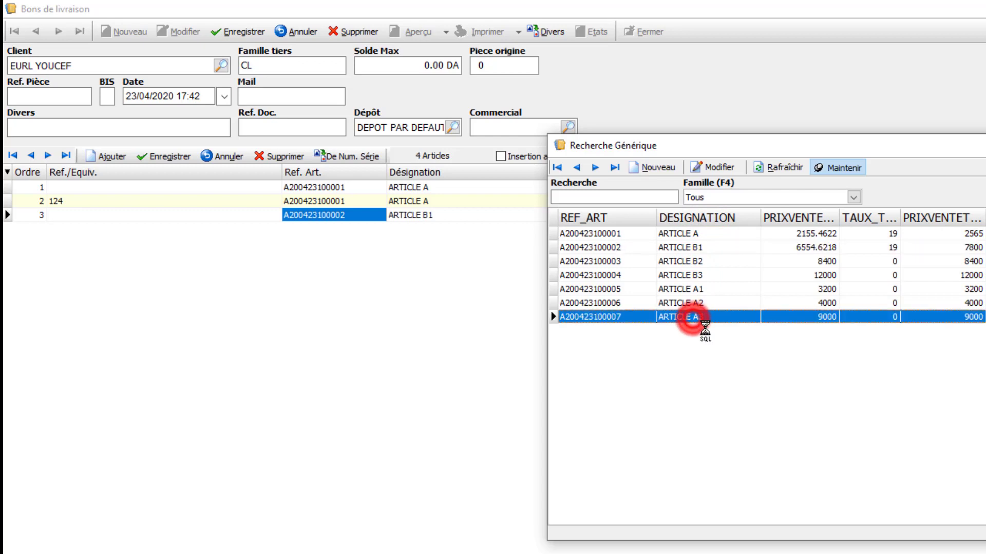
double_click(707, 305)
double_click(699, 289)
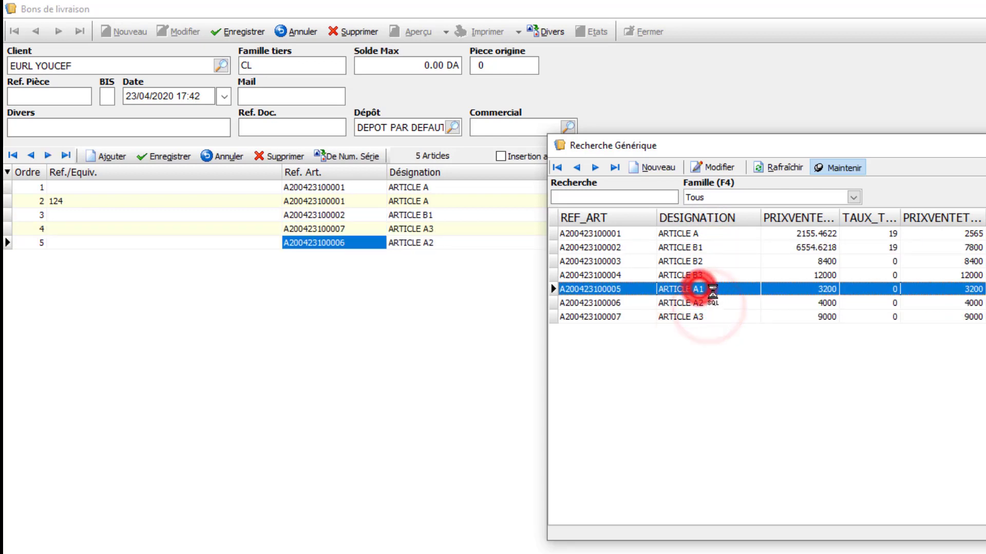
double_click(701, 276)
double_click(703, 261)
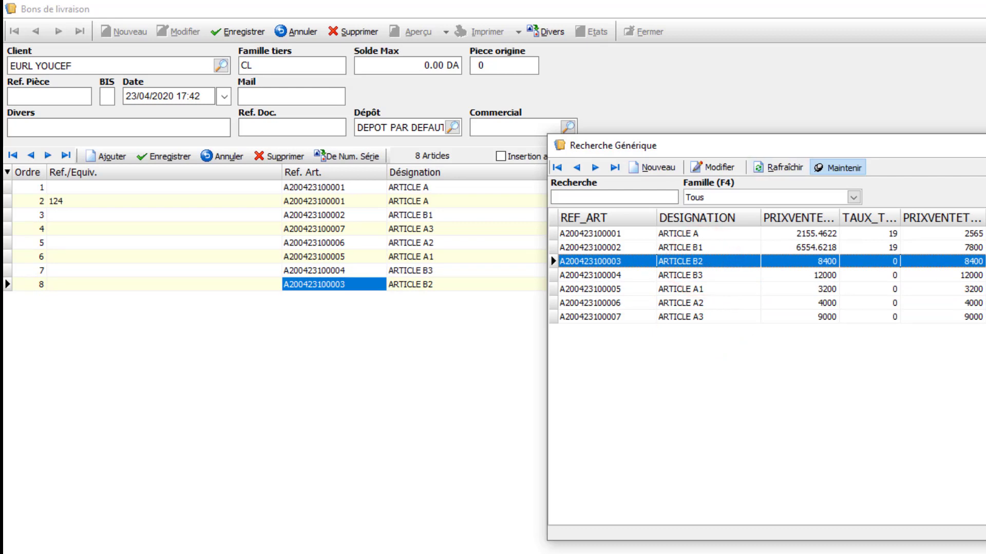
key(Escape)
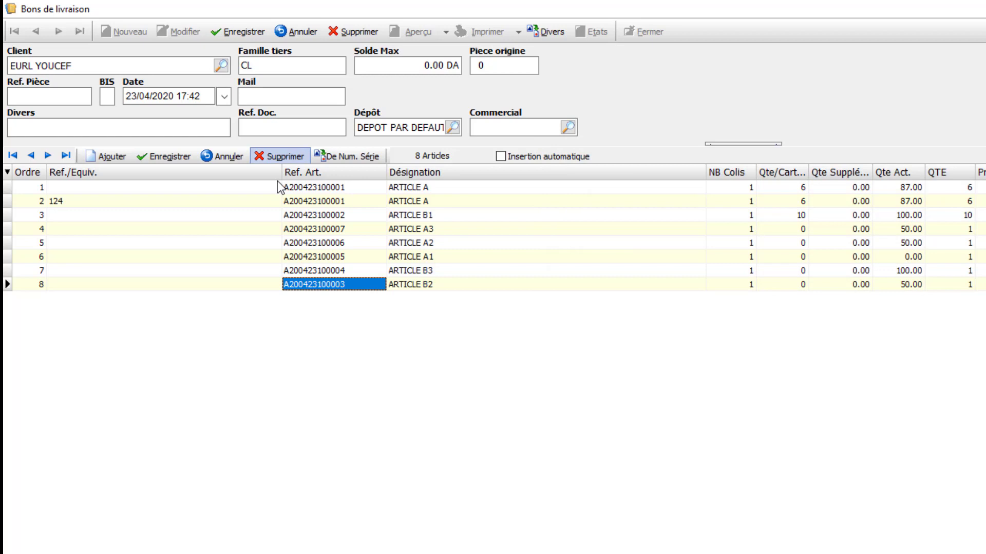
Delete the last three delivery note lines, ARTICLE B2, ARTICLE B3 and ARTICLE A1
click(285, 157)
click(781, 431)
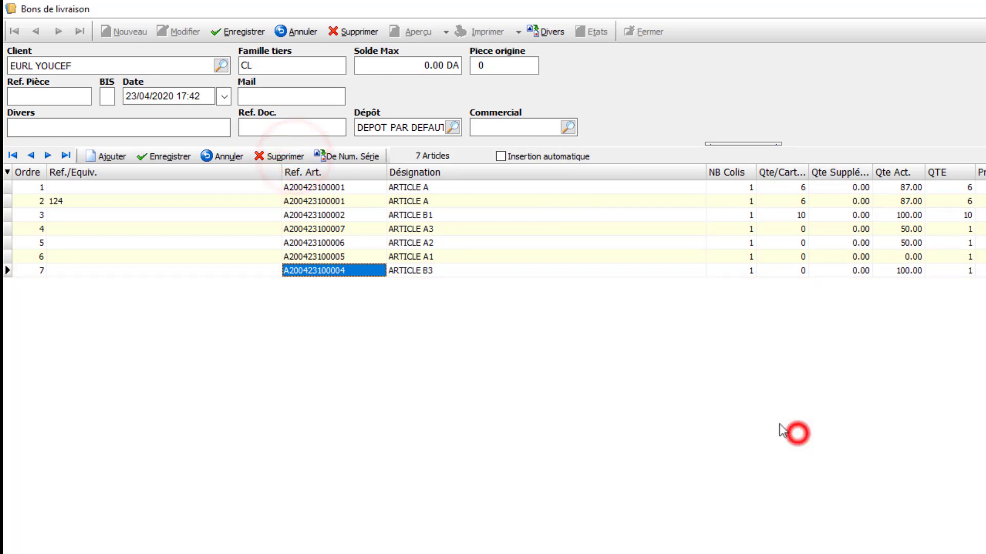
click(282, 156)
click(797, 431)
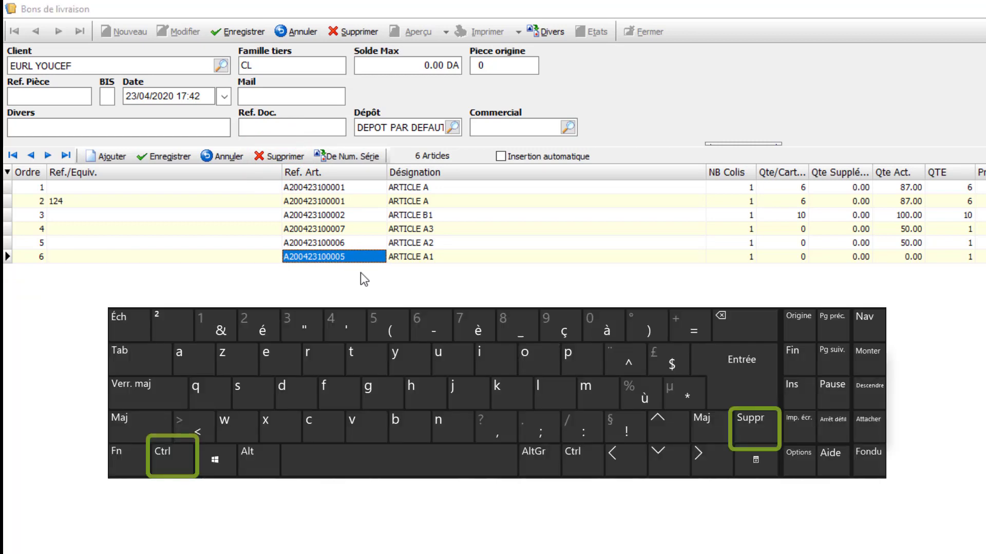
key(ctrl+Delete)
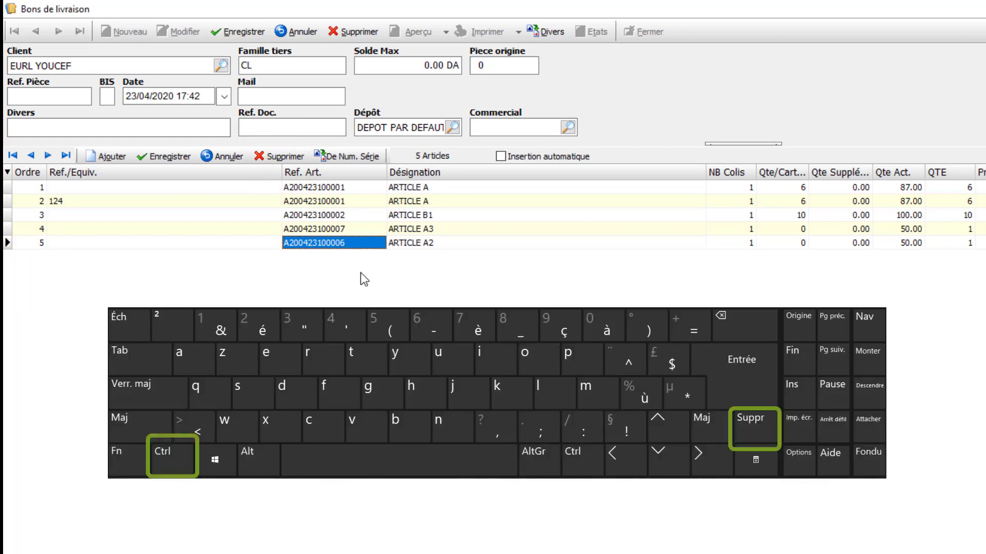
Fit the Désignation column to its content, narrow the Ref./Equiv. column and slightly widen the Ref. Art. column
drag(706, 172, 642, 172)
drag(642, 172, 490, 173)
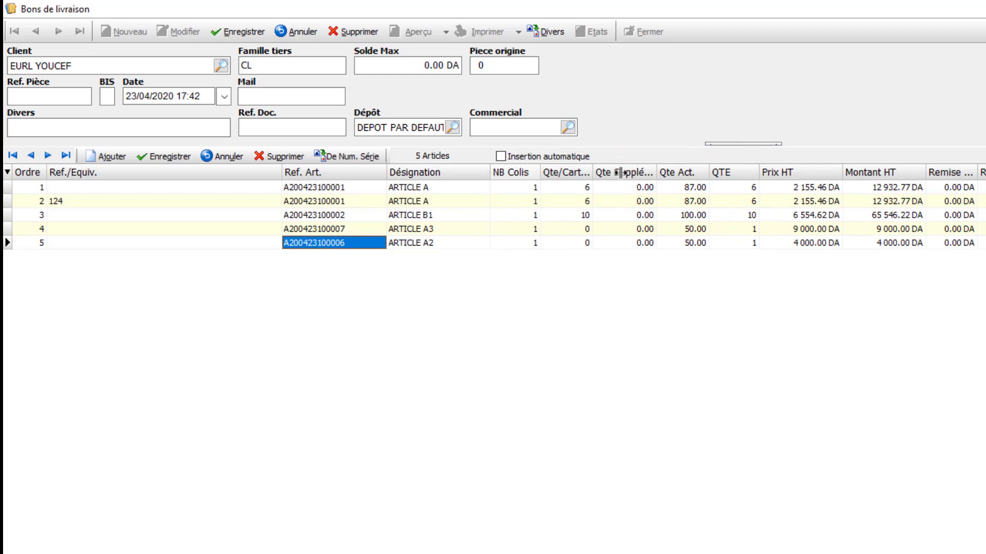
mouse_move(489, 172)
mouse_down()
mouse_move(534, 171)
mouse_move(506, 172)
mouse_up()
double_click(506, 175)
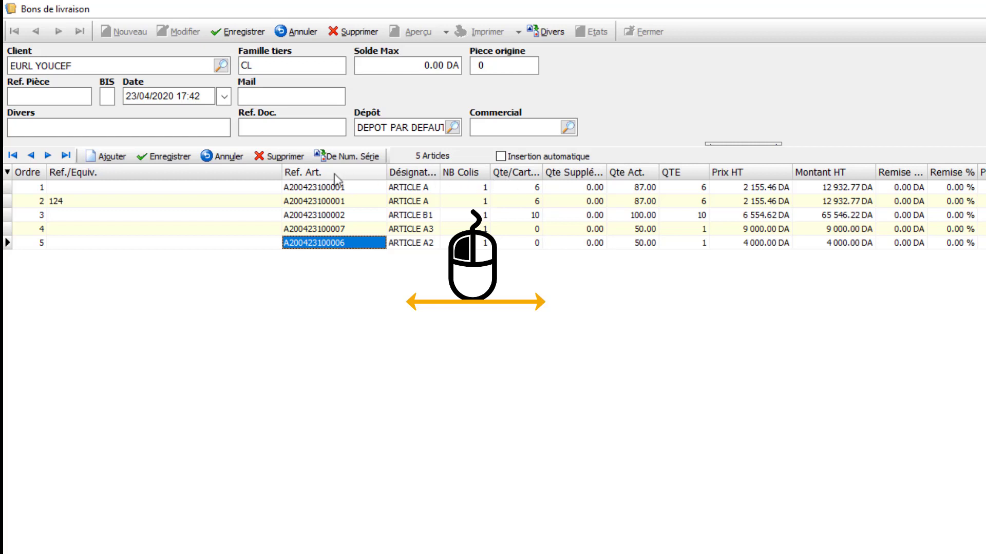
drag(282, 174, 134, 176)
drag(235, 175, 251, 173)
Review the grid's list of selectable columns without changing it, and widen the Désignation column to fit its full heading
click(7, 173)
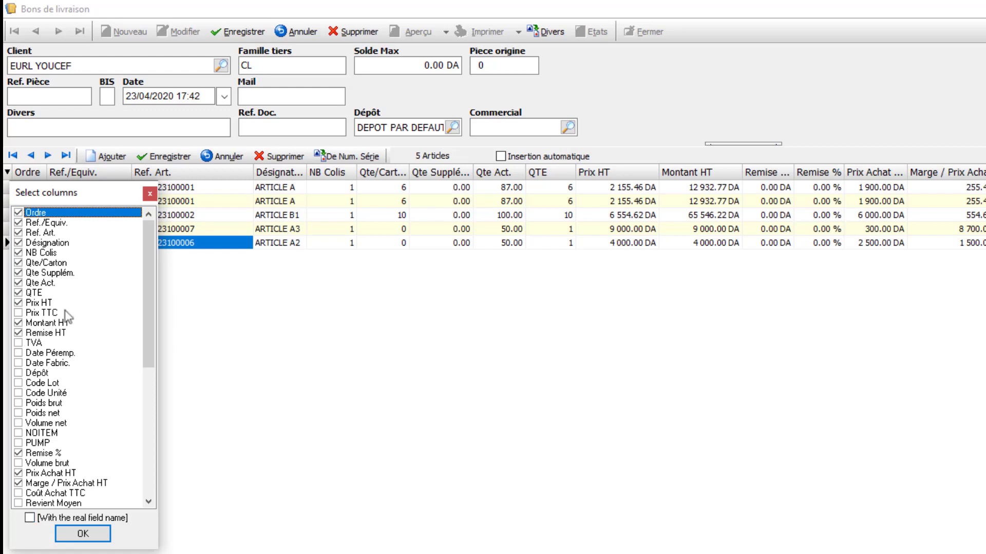
mouse_move(150, 260)
mouse_down()
mouse_move(152, 390)
mouse_move(140, 245)
mouse_up()
click(148, 437)
click(69, 535)
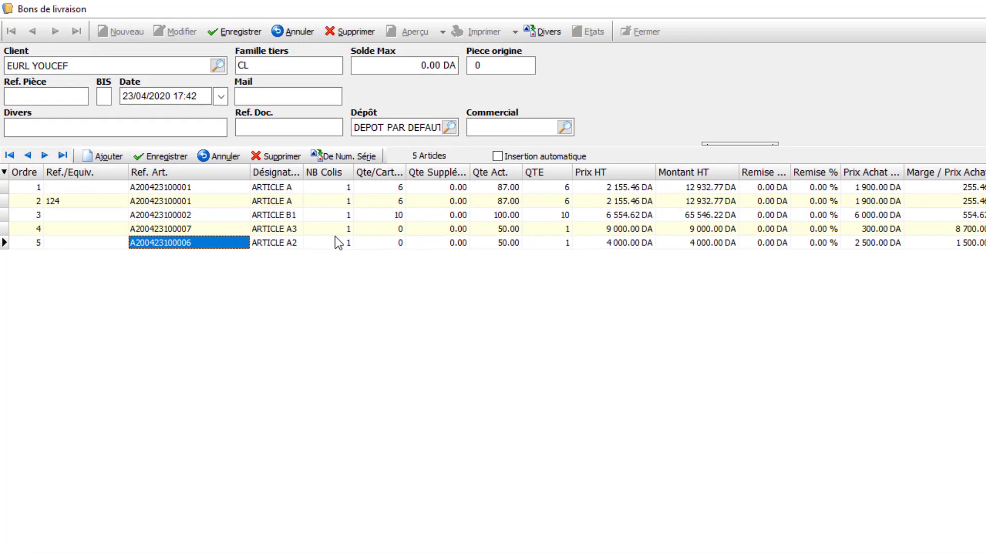
click(272, 188)
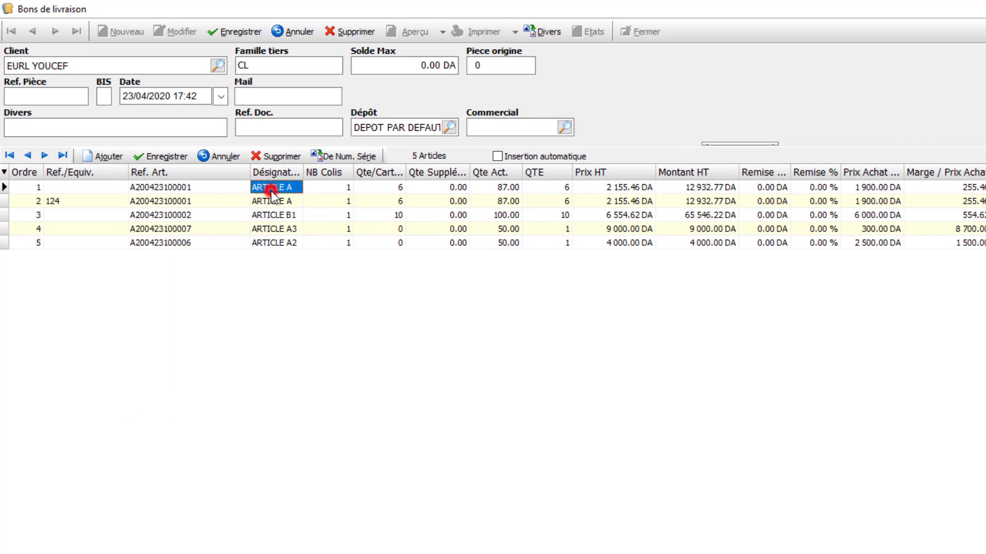
drag(303, 172, 345, 172)
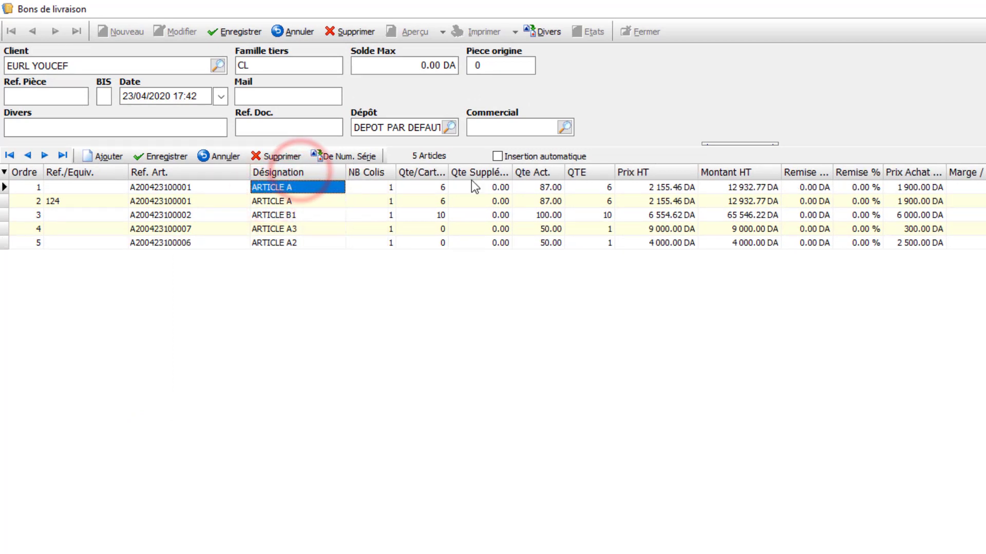
Set the QTE to 5 on both ARTICLE A lines of the delivery note
click(594, 188)
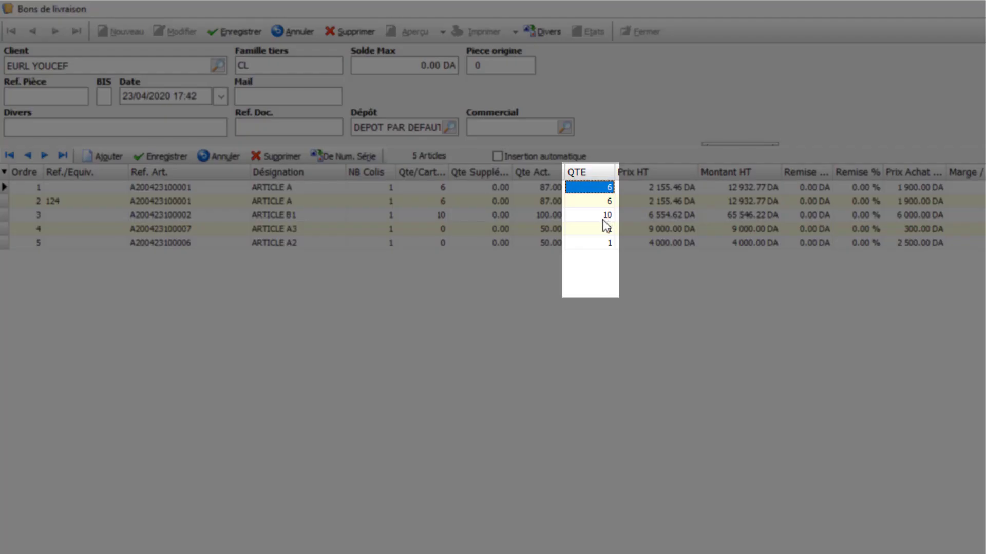
click(602, 228)
click(603, 240)
click(602, 230)
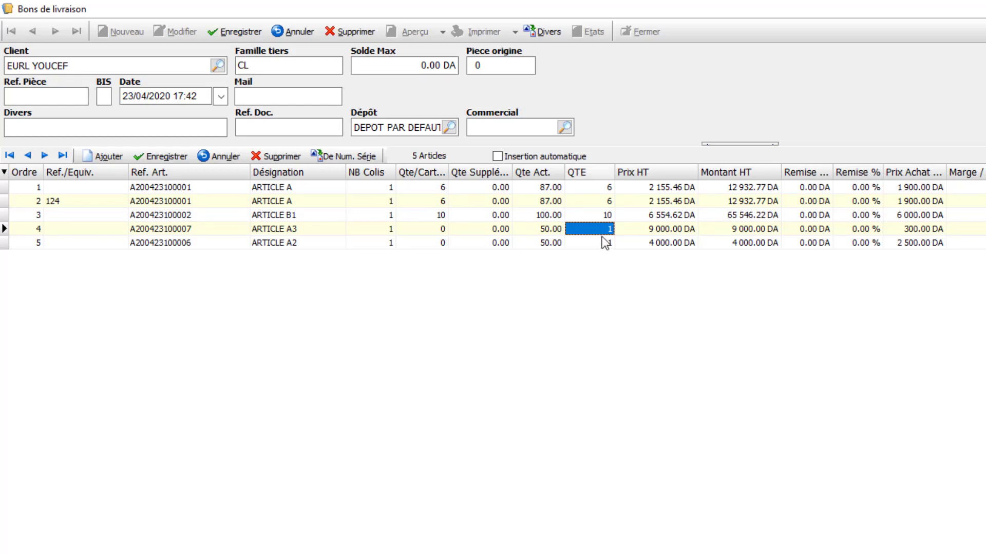
click(597, 187)
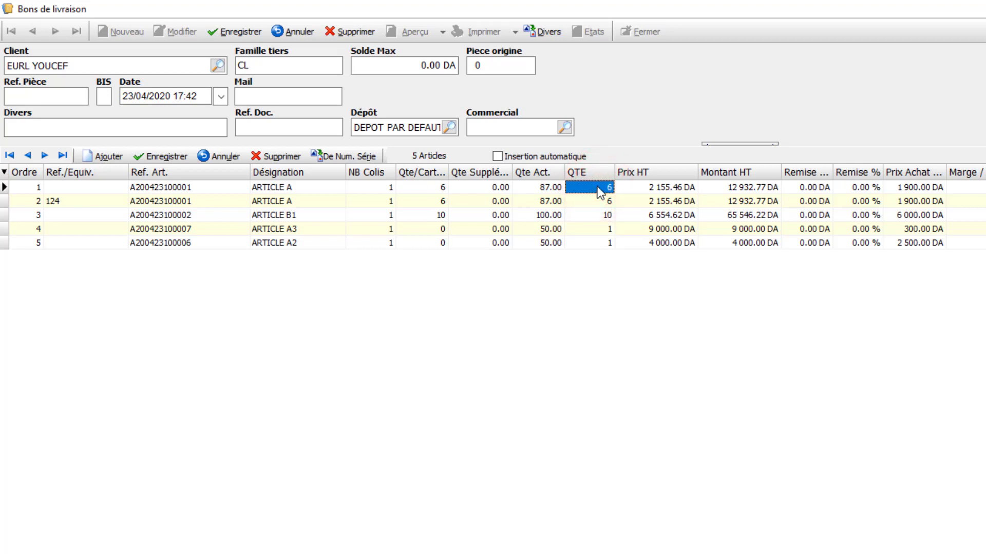
text(5)
key(Down)
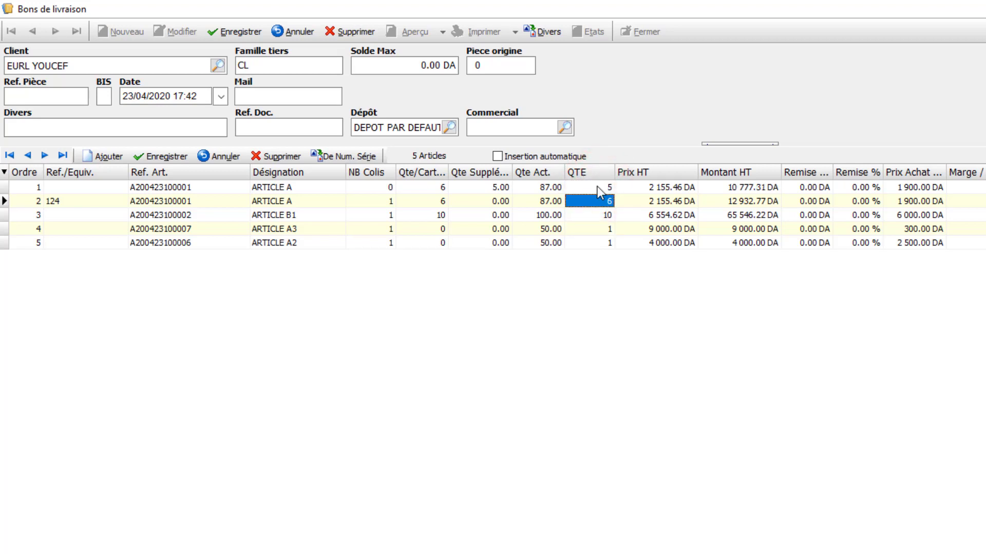
text(5)
click(671, 227)
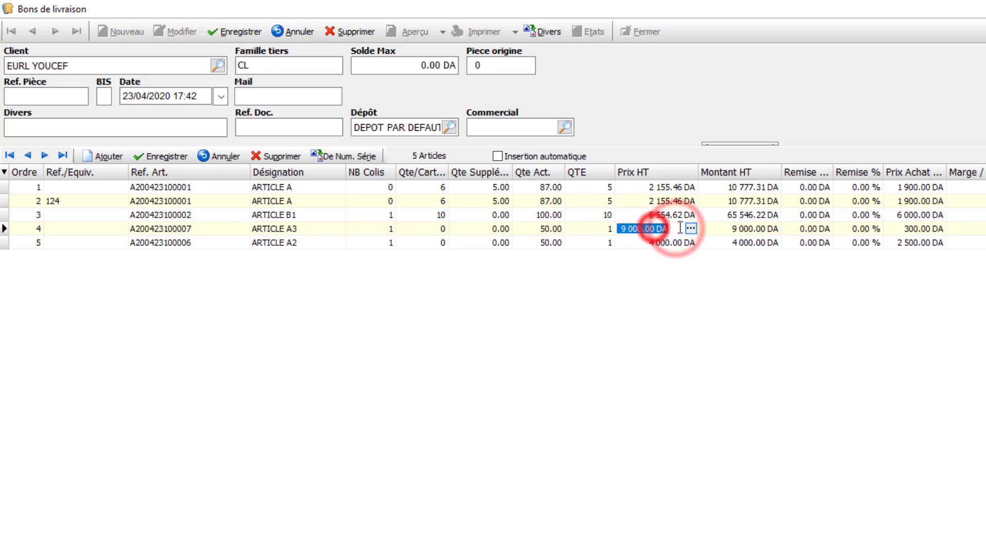
click(688, 226)
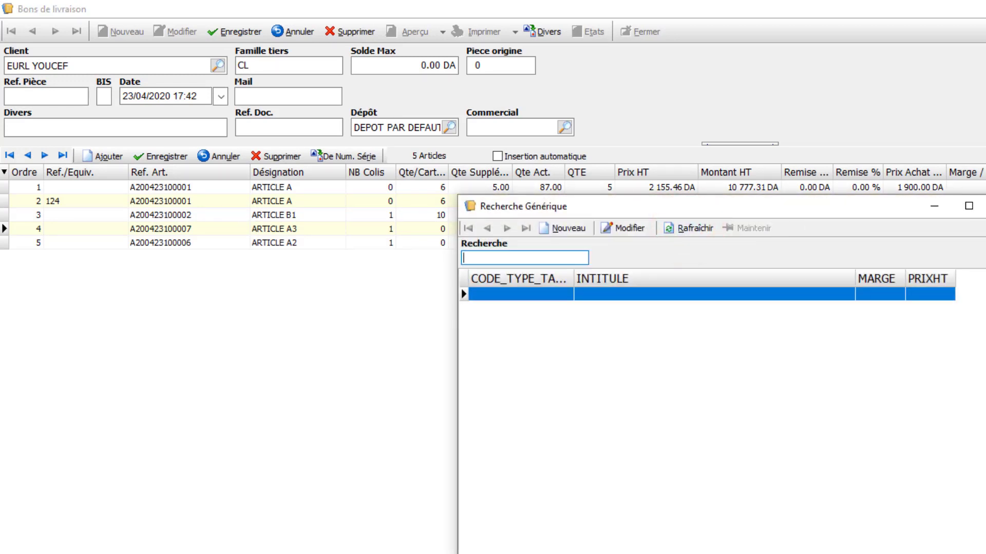
click(983, 206)
Apply the DEMIS-GROS tariff of 2470 as the Prix HT of the second ARTICLE A line
click(655, 214)
click(639, 201)
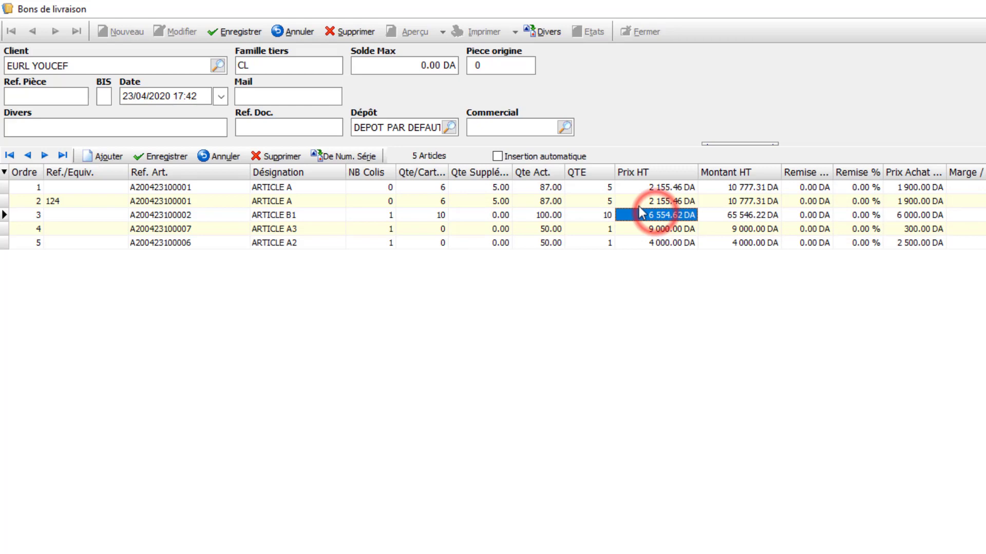
click(672, 201)
double_click(615, 309)
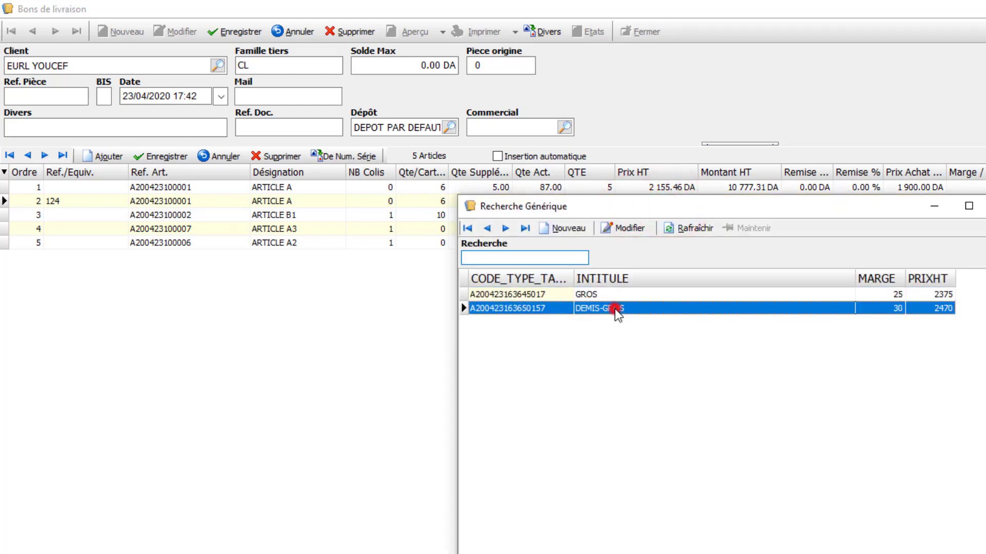
Widen the Prix Achat HT column of the article grid so that its full heading fits
click(641, 188)
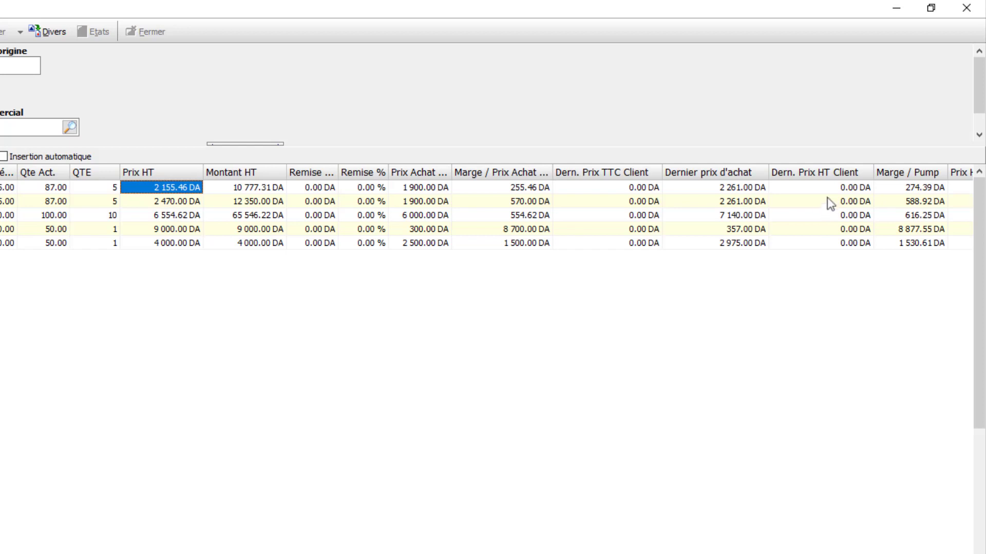
scroll(487, 215, right, 3)
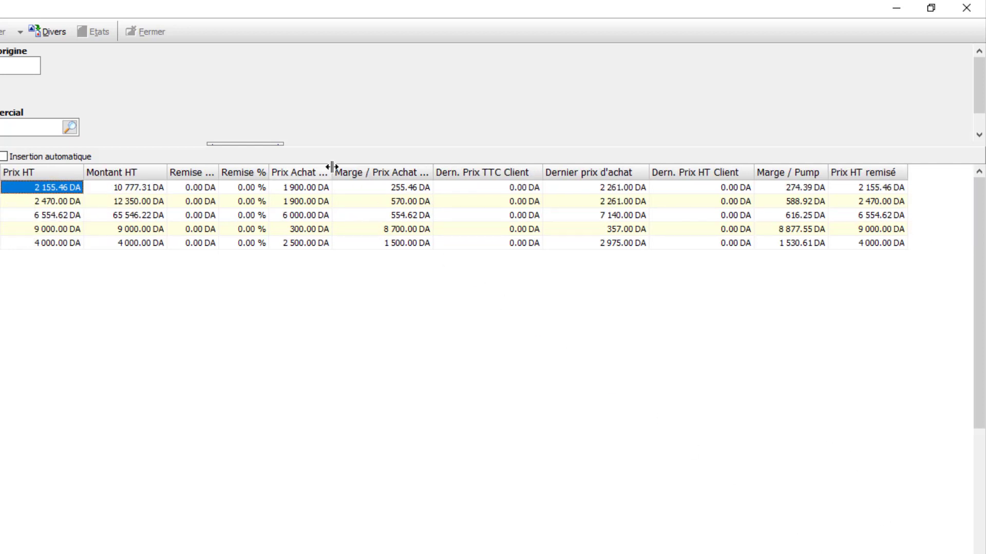
drag(331, 171, 347, 169)
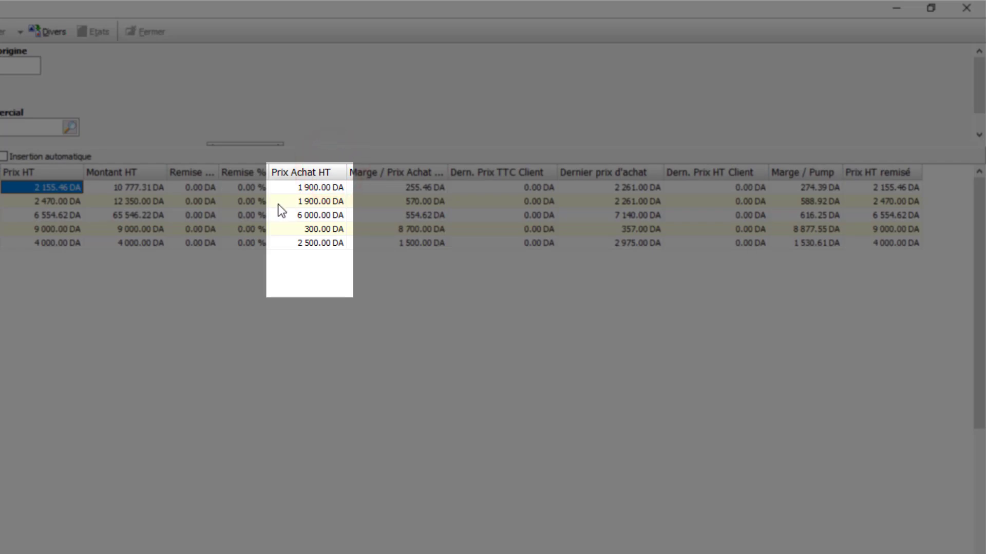
scroll(278, 204, left, 3)
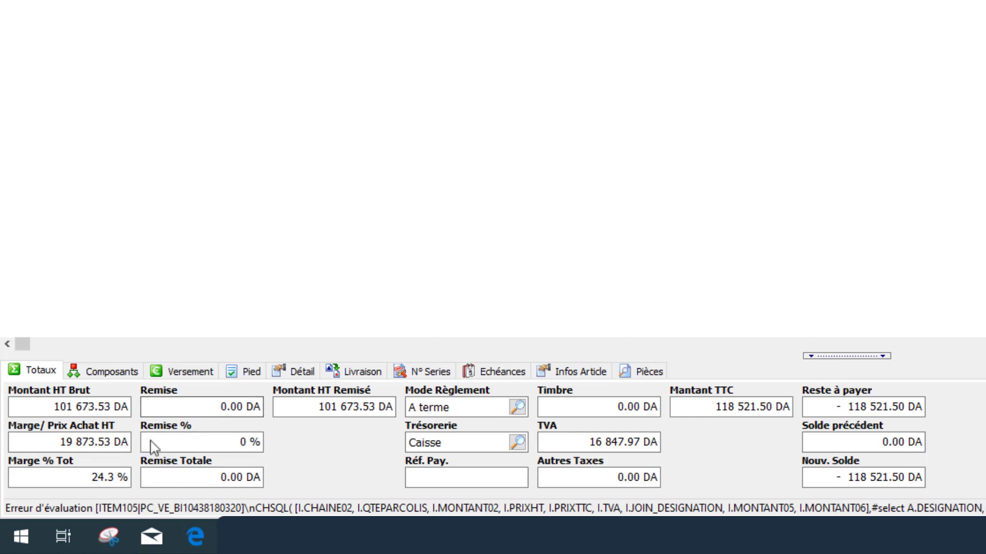
Apply a Remise of 0.53 DA to the delivery note in its totals
click(203, 421)
click(200, 408)
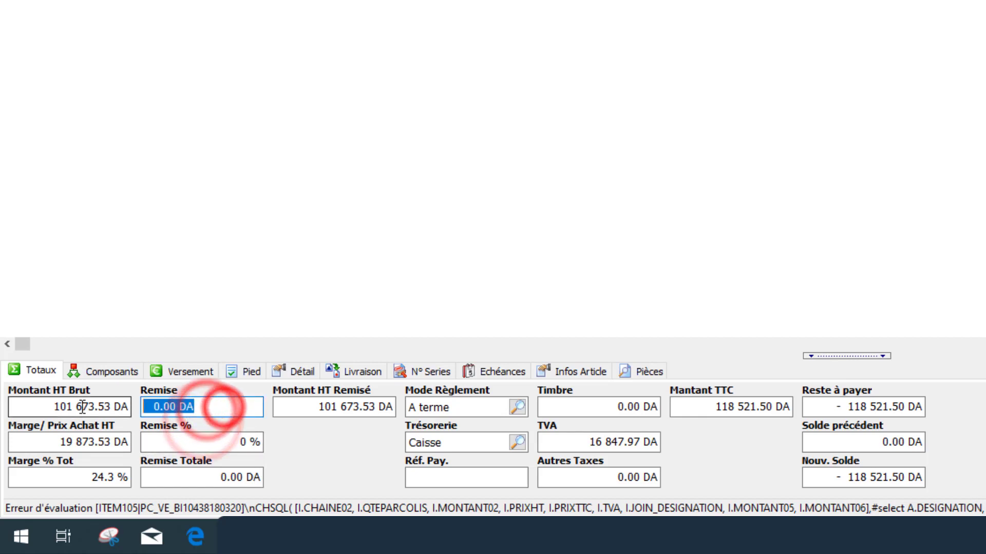
text(0.53)
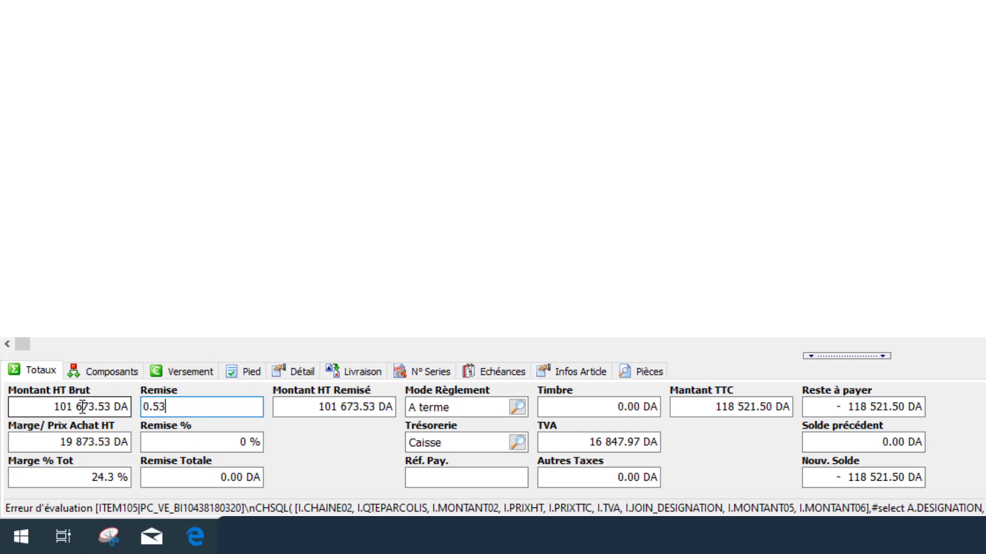
click(286, 406)
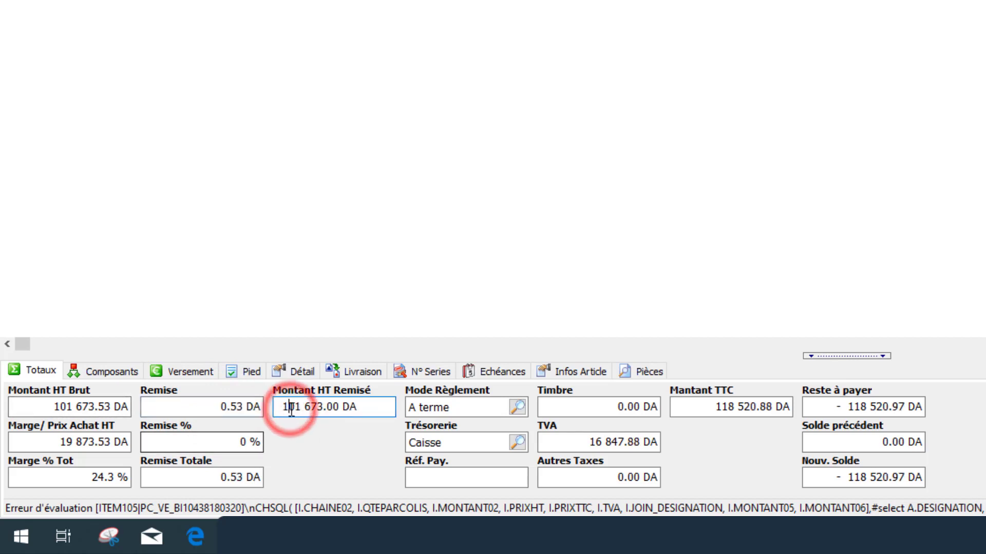
Set the delivery note's Mode Règlement to Espèce
click(450, 409)
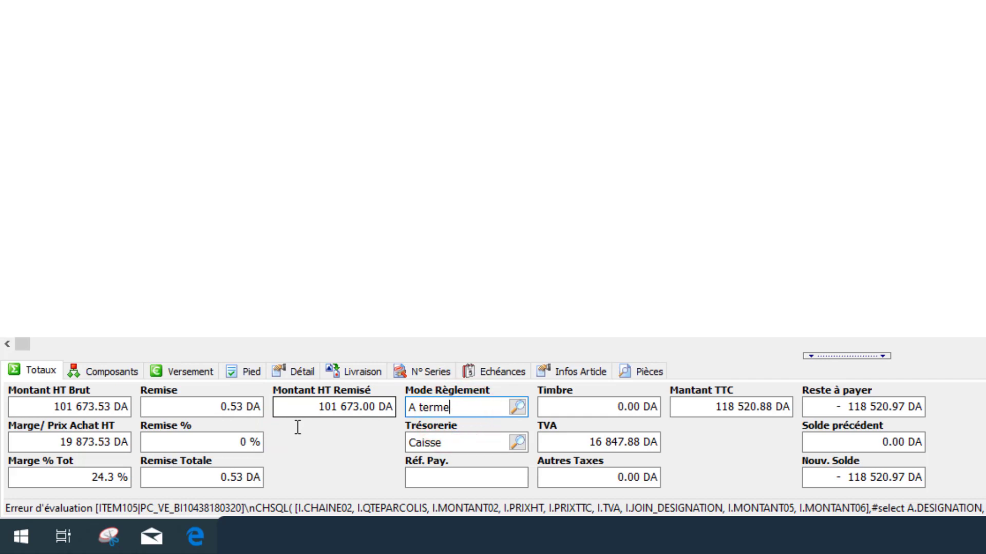
click(517, 407)
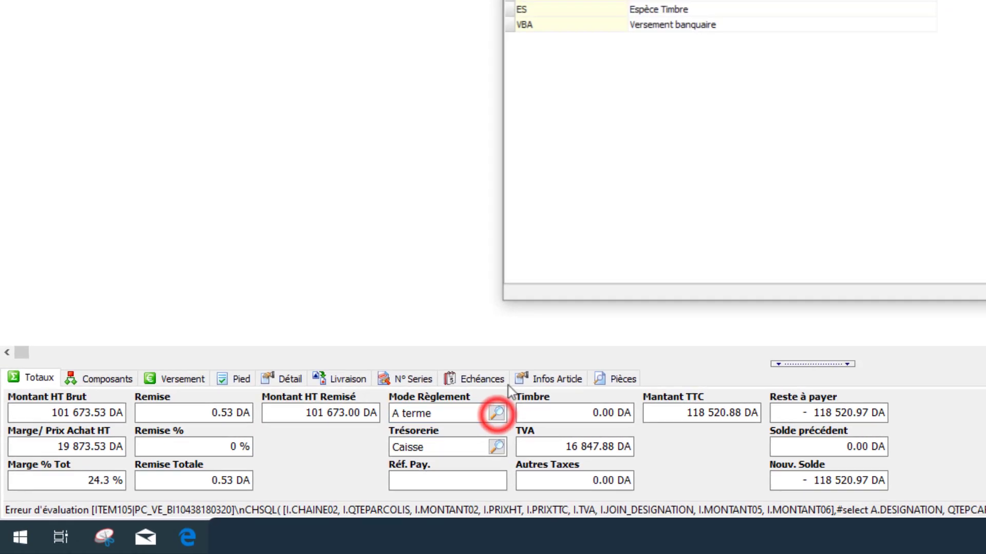
double_click(521, 99)
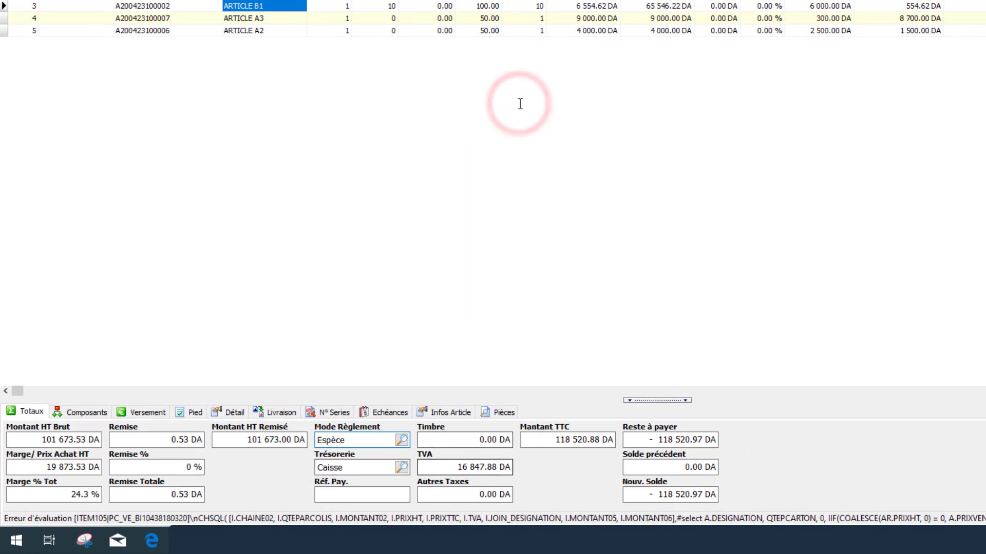
Set the Trésorerie to Banque and enter 12356 as the Réf. Pay. of the delivery note
click(345, 493)
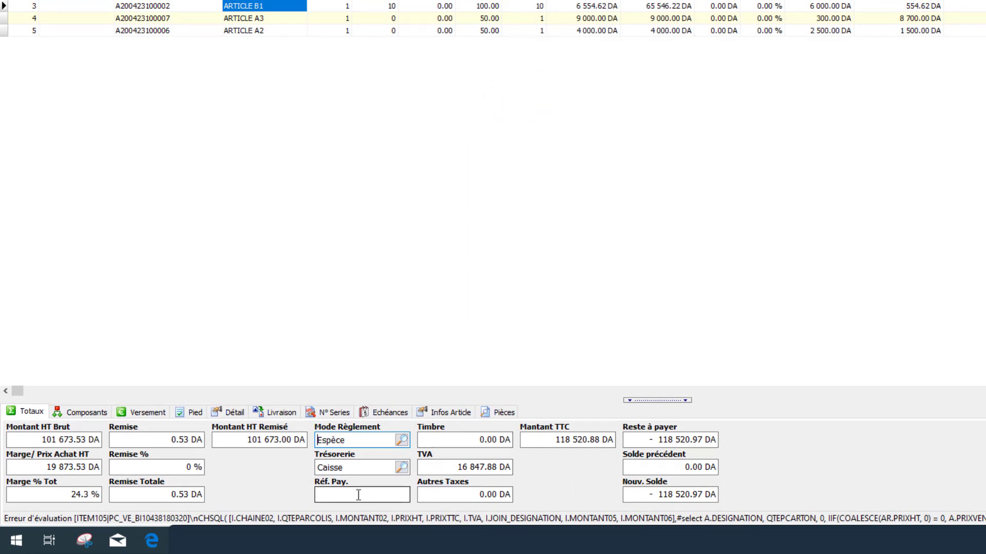
click(401, 467)
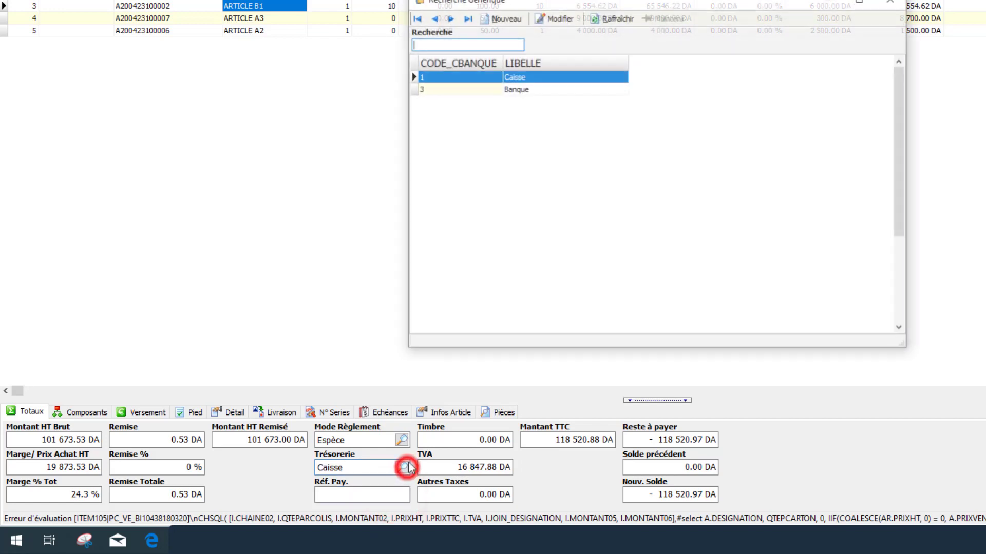
double_click(509, 88)
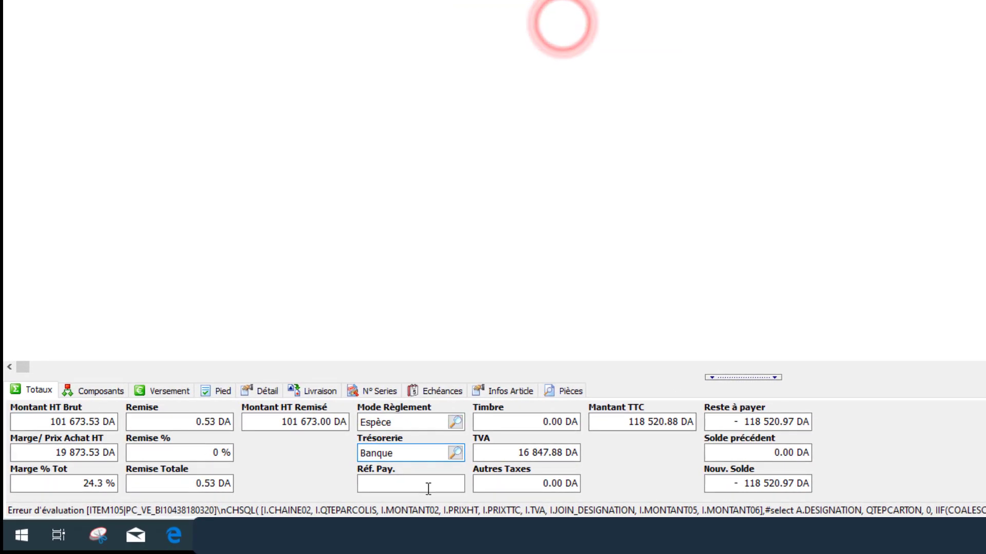
click(377, 497)
text(123)
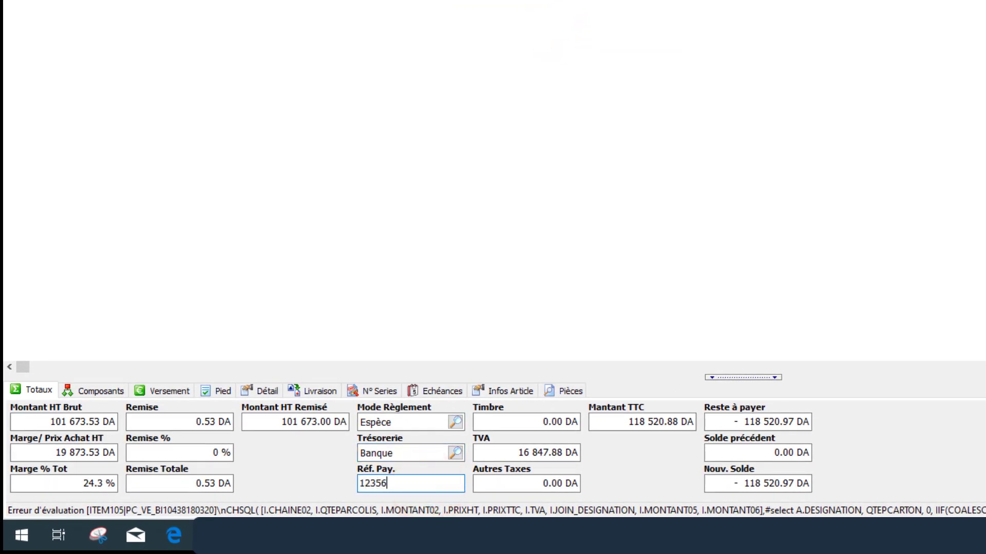
text(56)
Set the delivery note's Mode Règlement to Chèque
click(455, 422)
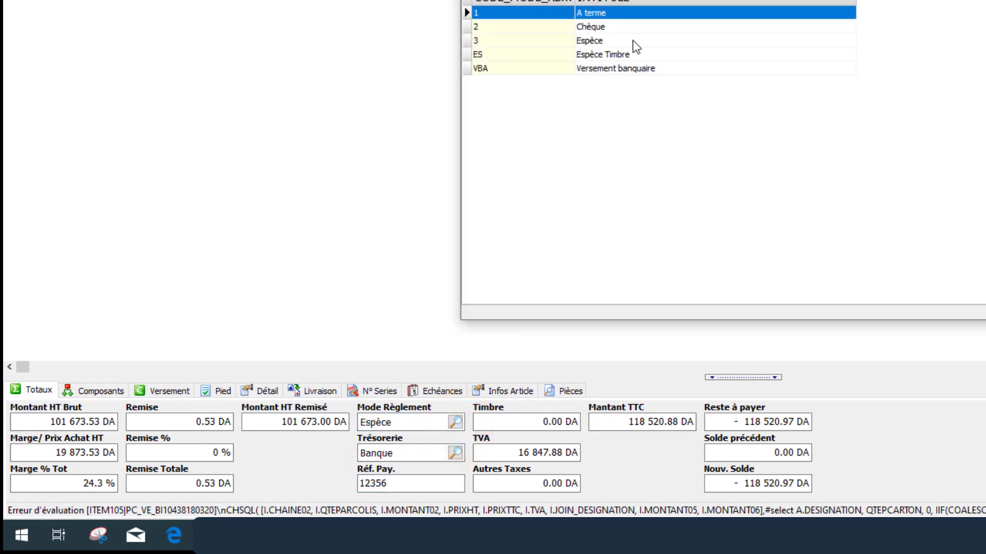
click(613, 54)
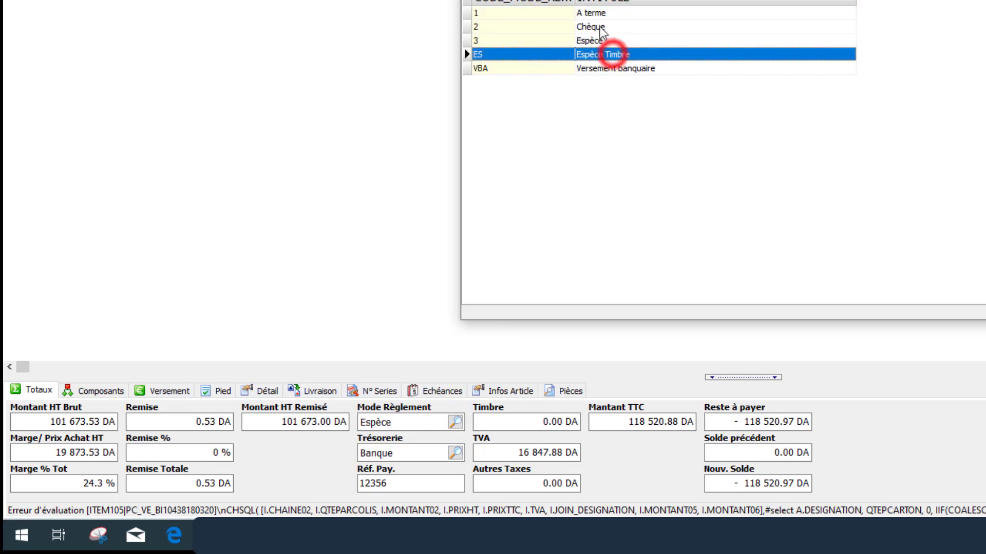
double_click(598, 27)
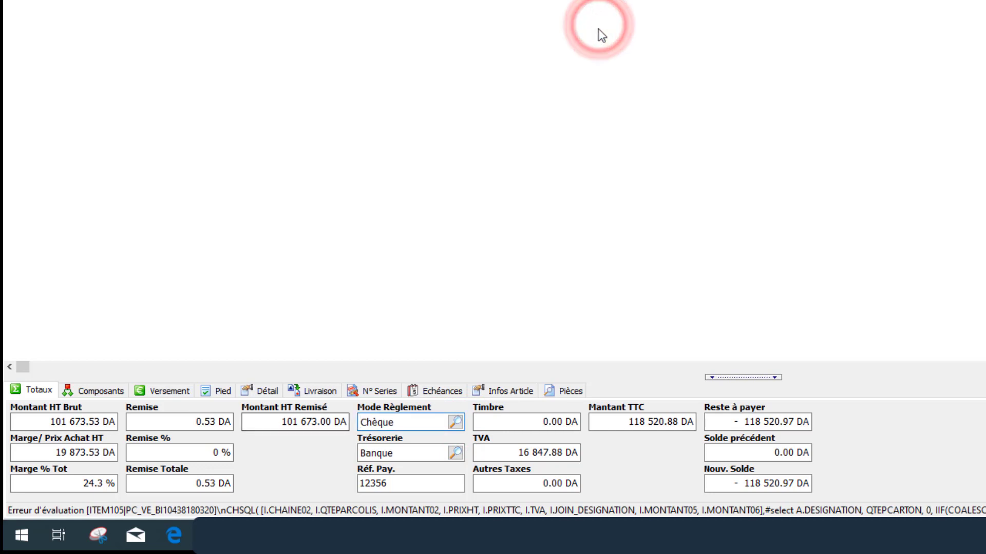
click(535, 455)
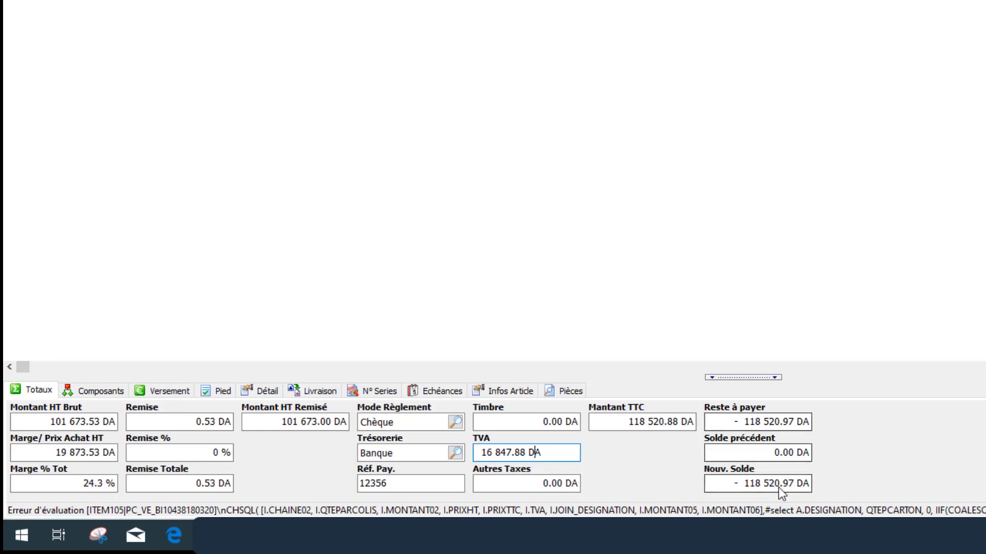
Add a Versement to the delivery note with a Montant of 50 000 DA
click(186, 391)
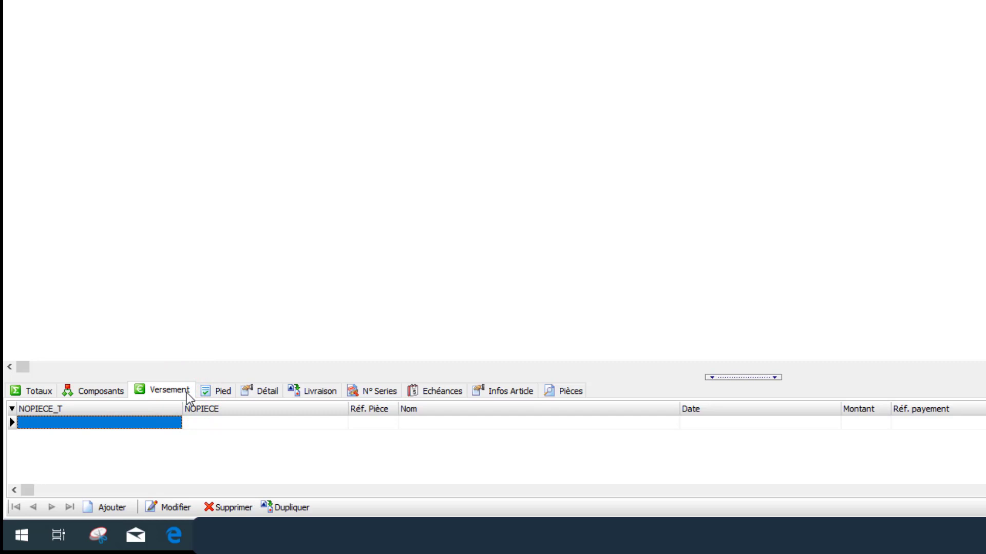
click(41, 390)
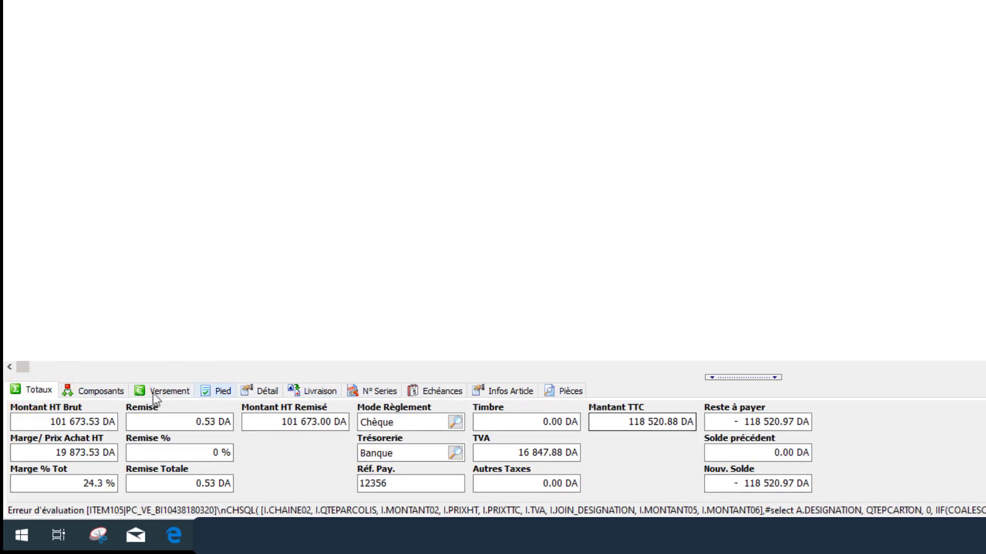
click(167, 392)
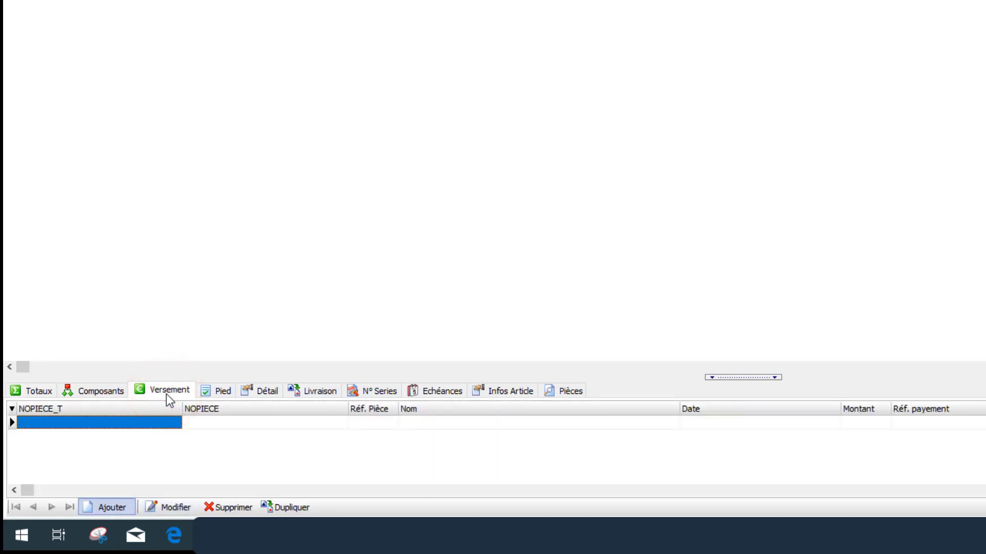
click(121, 507)
click(642, 115)
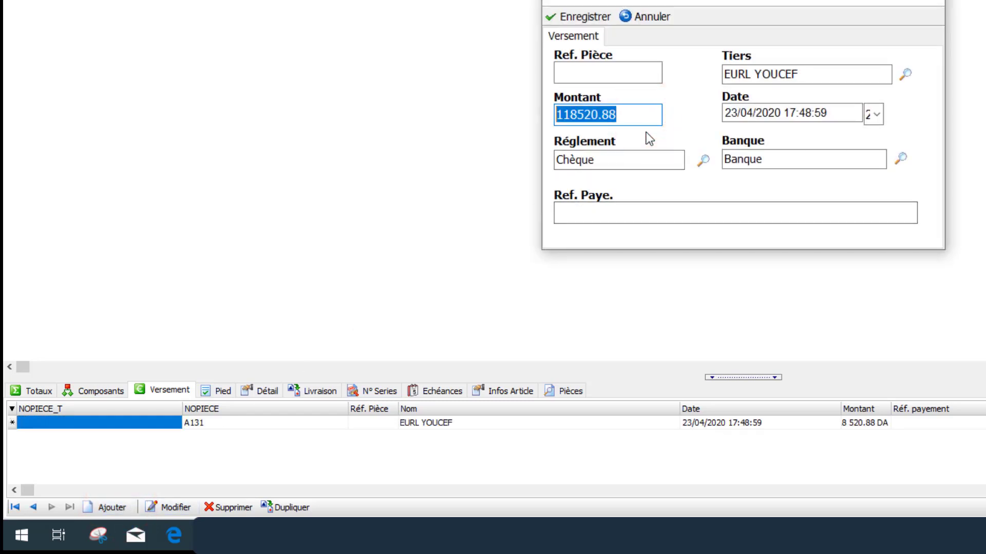
text(50)
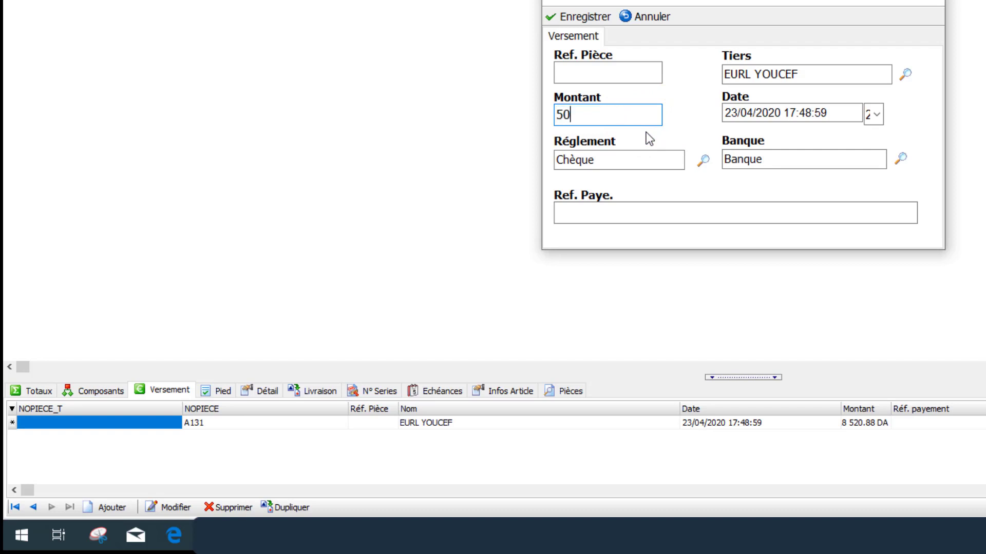
text( 000)
Enter 12345 as the payment's Ref. Paye., keeping the proposed date and bank, and save the payment
click(759, 154)
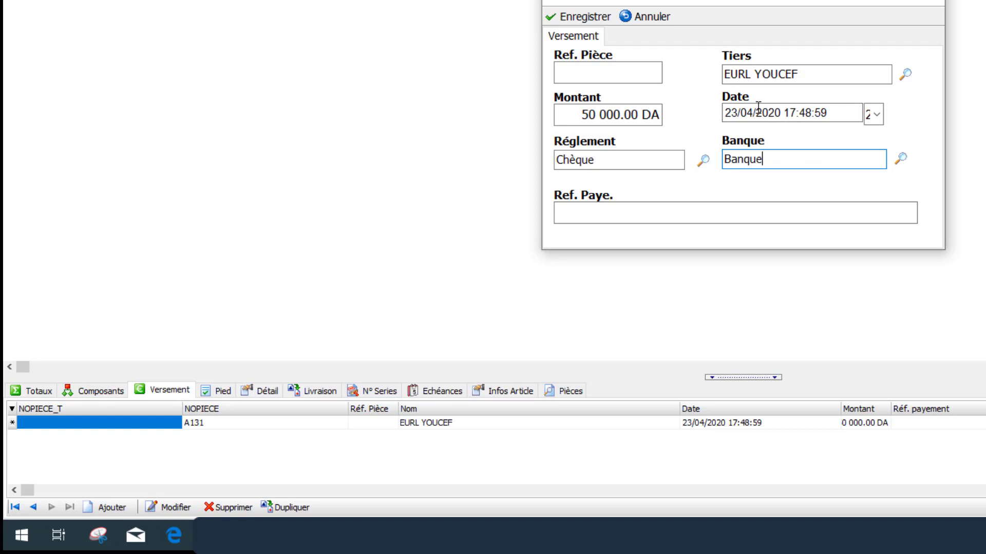
click(877, 114)
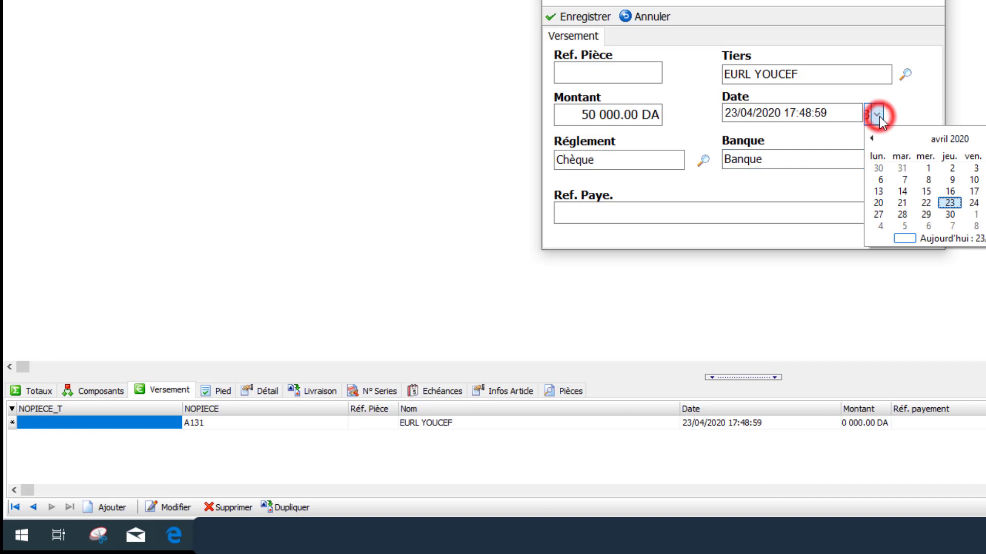
click(921, 106)
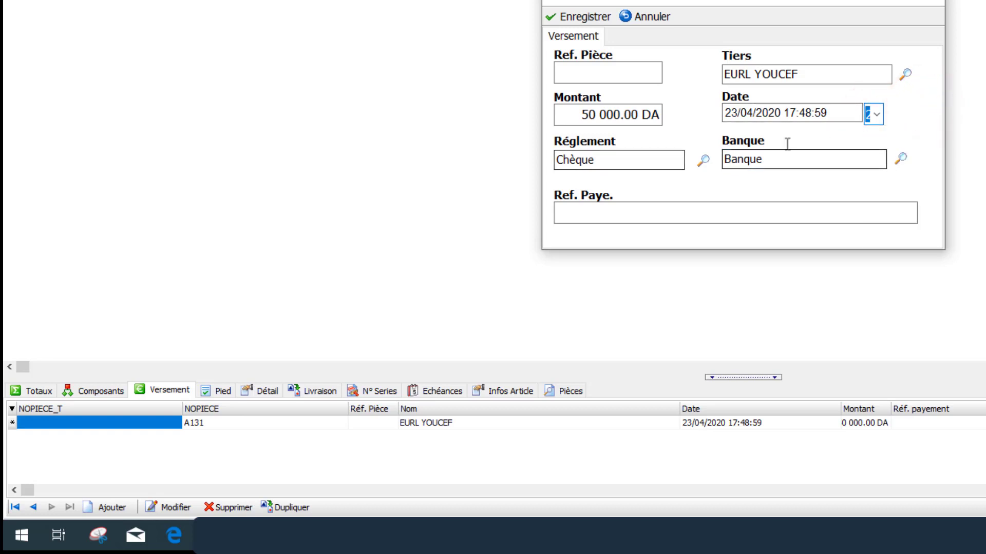
click(559, 212)
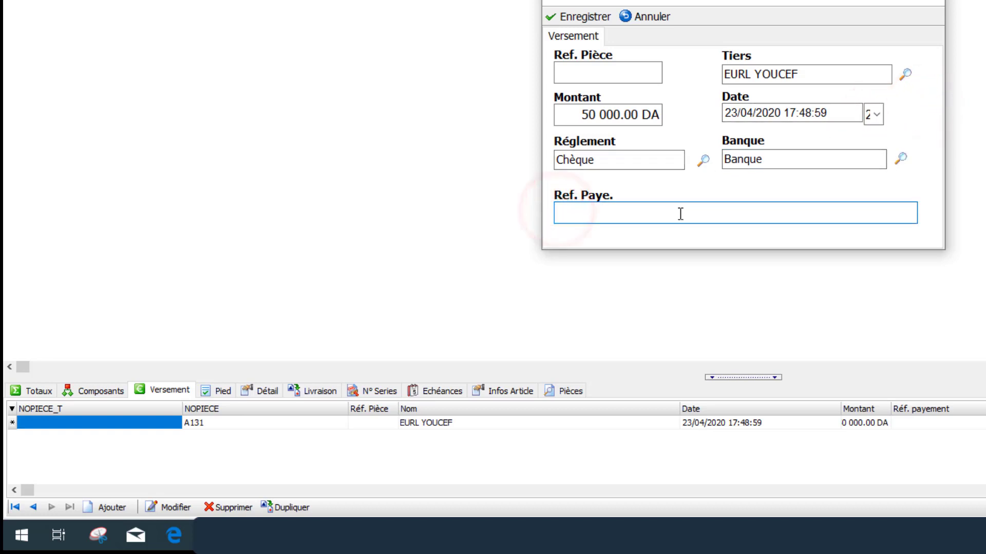
text(12345)
click(581, 16)
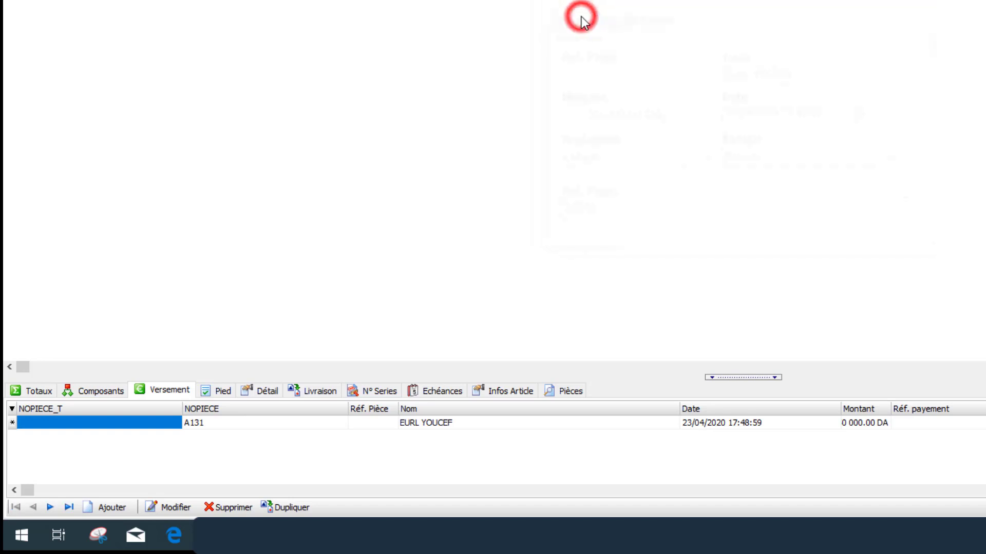
Widen the Montant column and narrow the Date and Nom columns in the list of payments
click(39, 391)
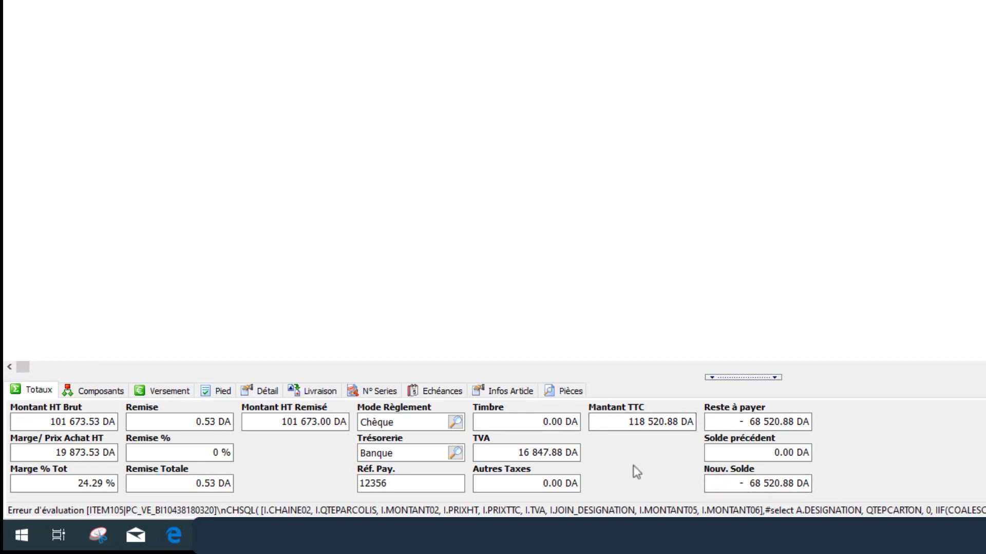
click(153, 393)
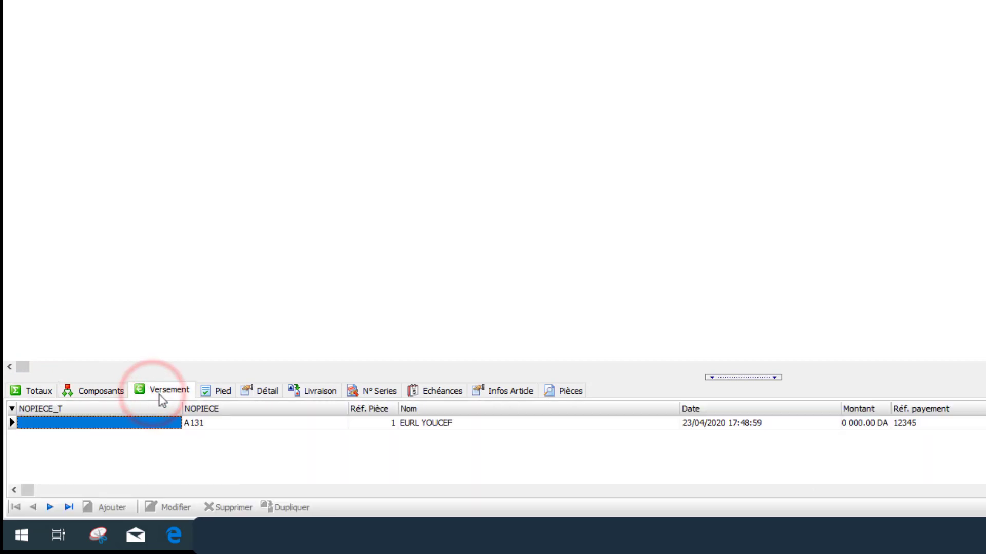
drag(891, 409, 943, 416)
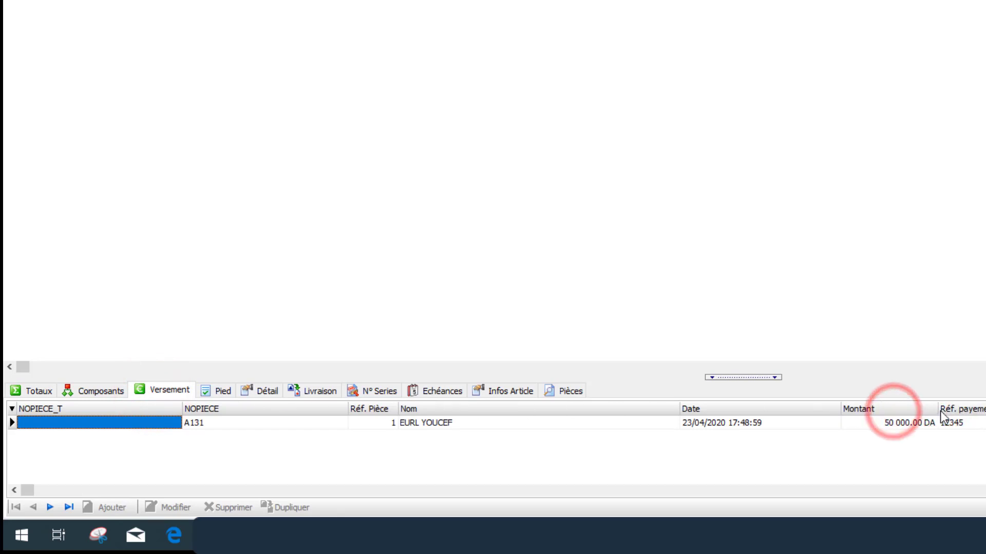
drag(840, 409, 779, 410)
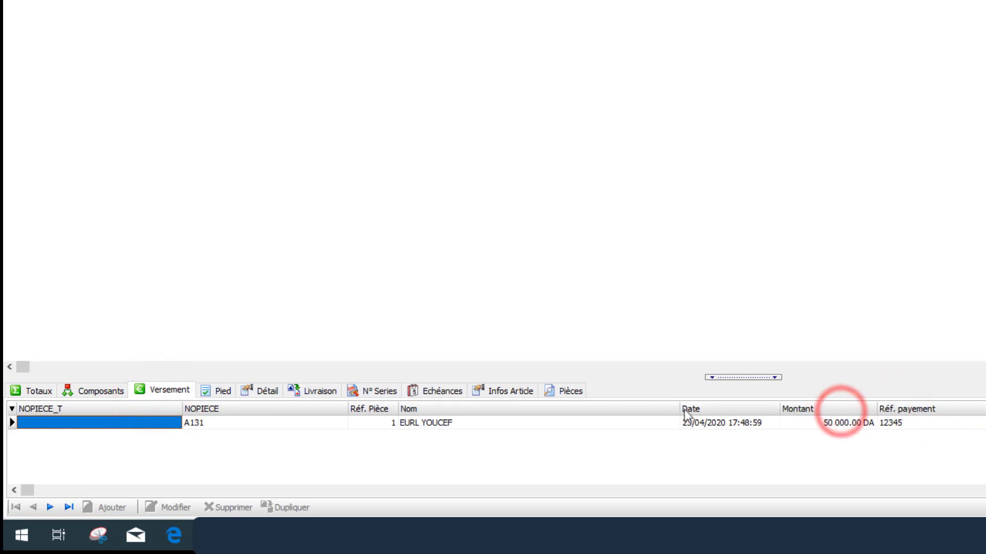
drag(680, 409, 491, 410)
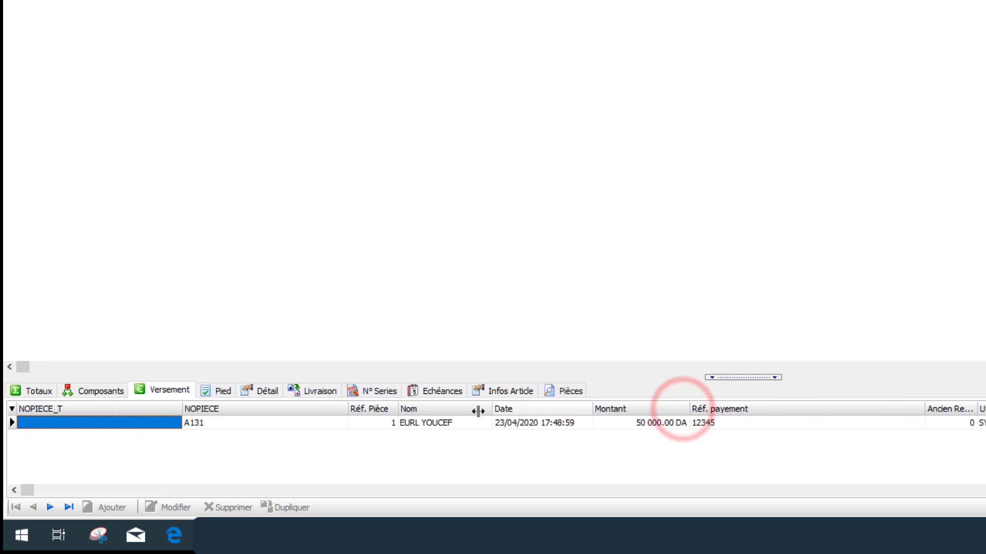
Hide the NOPIECE_T and NOPIECE columns from the list of payments
click(11, 409)
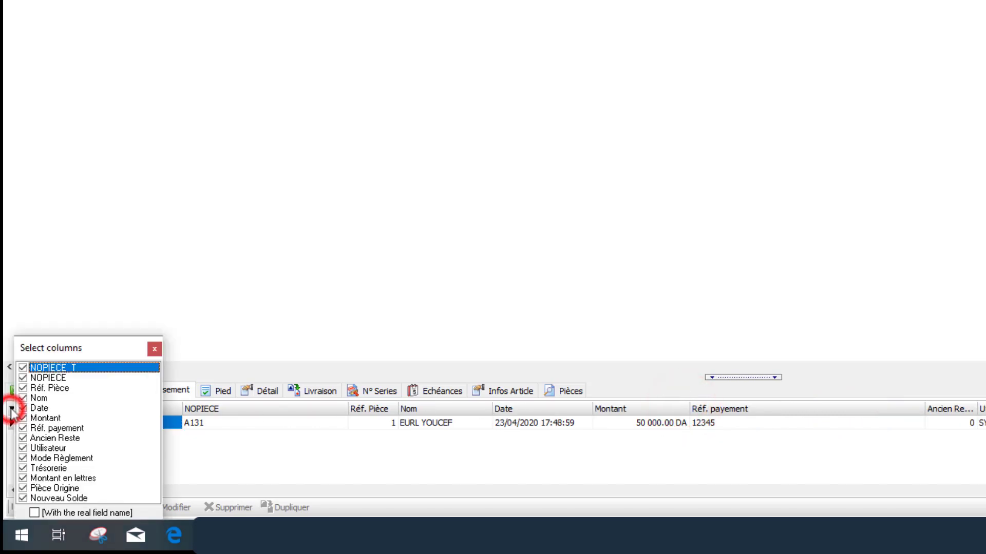
click(23, 367)
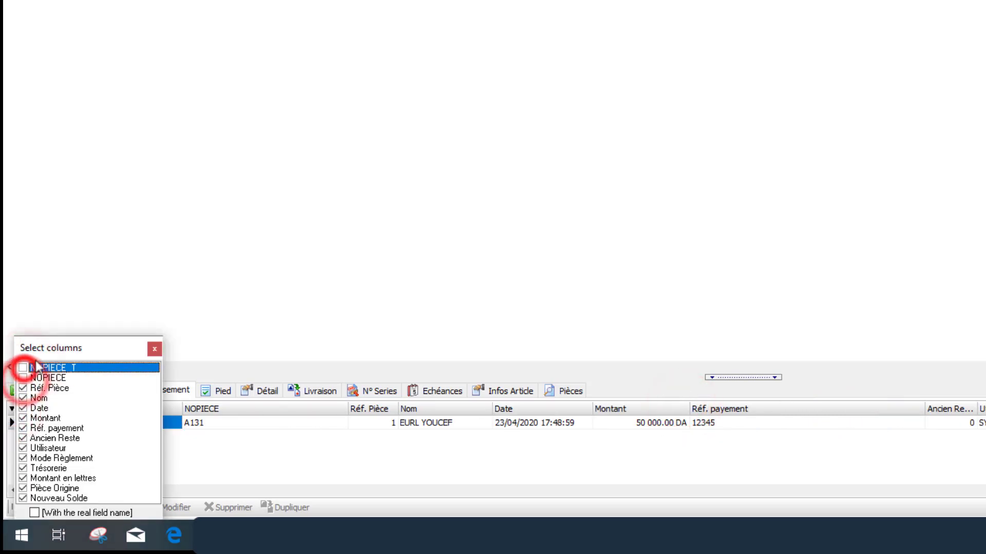
drag(49, 347, 281, 141)
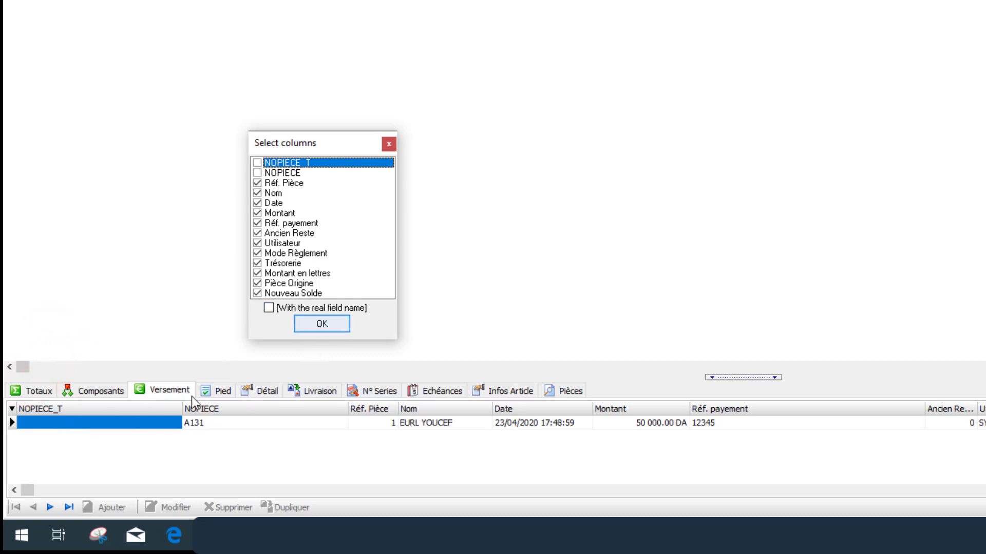
click(304, 328)
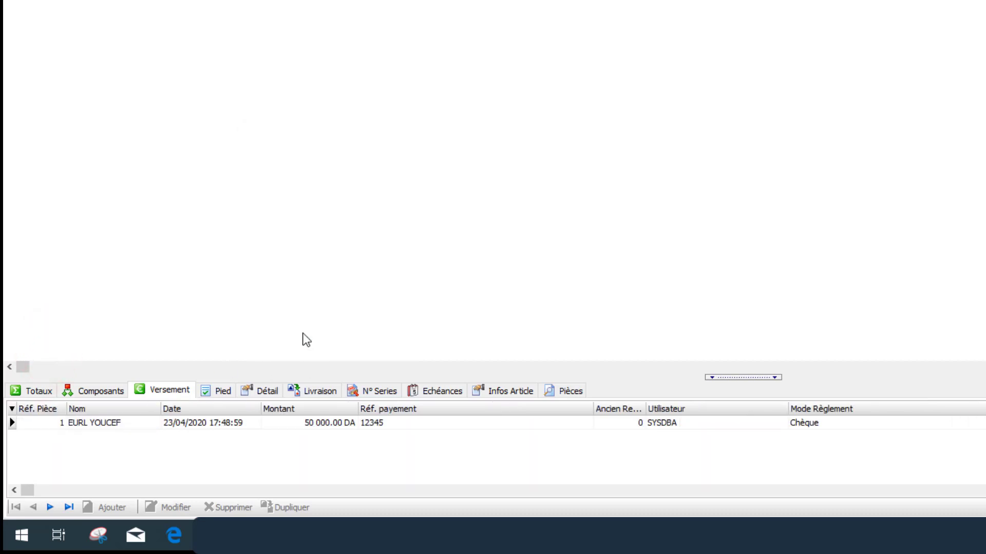
Check the delivery note's totals and add a second Versement with a Montant of 30000 DA
click(36, 393)
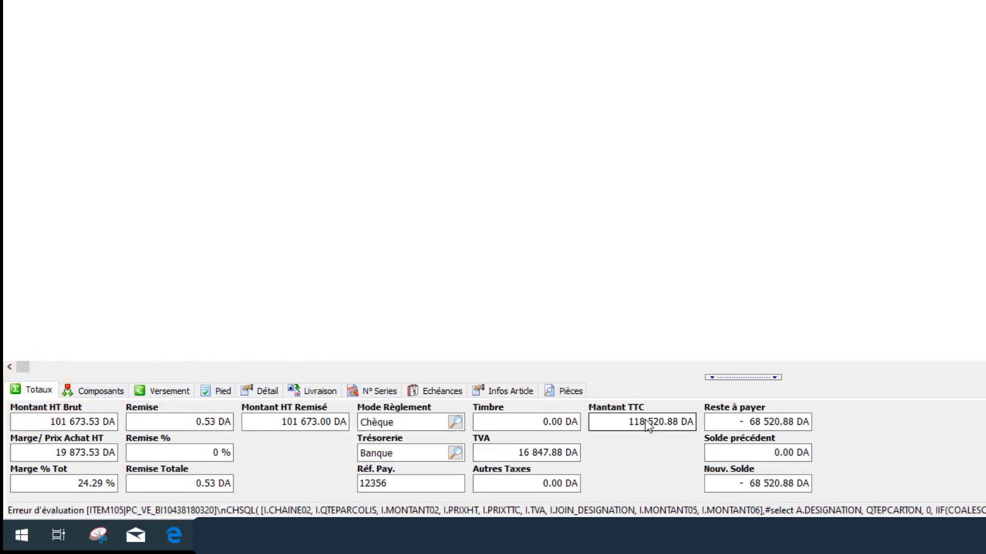
click(175, 390)
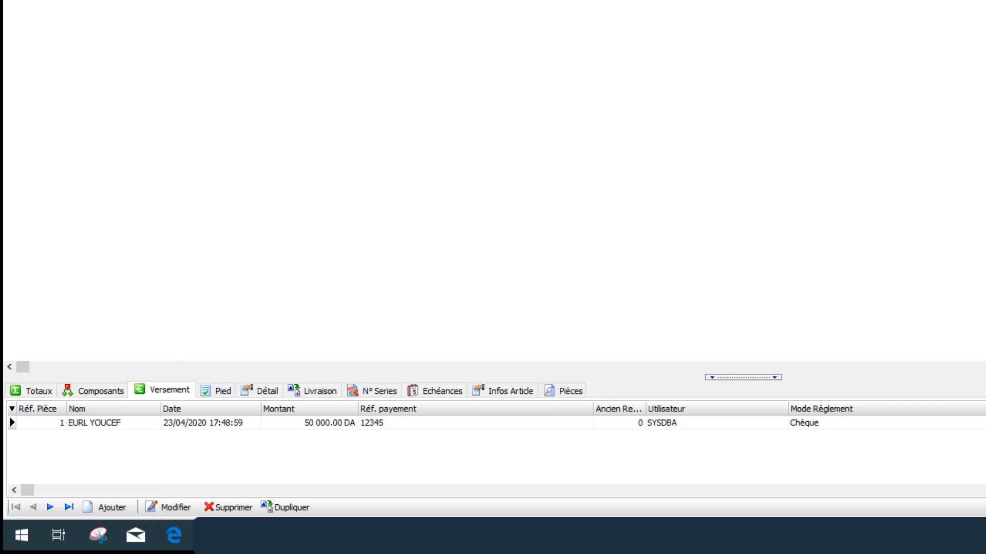
click(113, 507)
drag(633, 114, 528, 114)
text(30000)
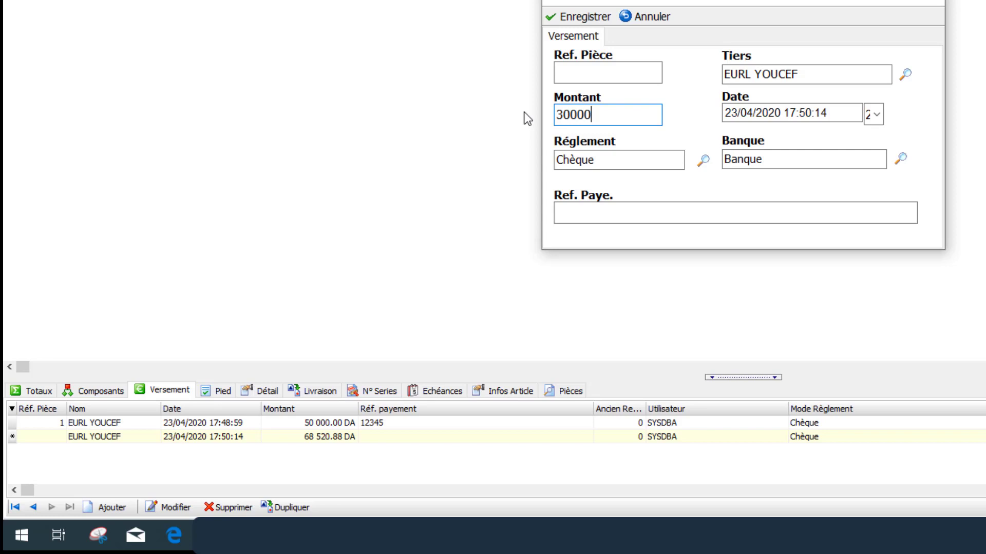
Set the new payment's Réglement to Espèce and its Banque to Caisse, and save the payment
click(703, 161)
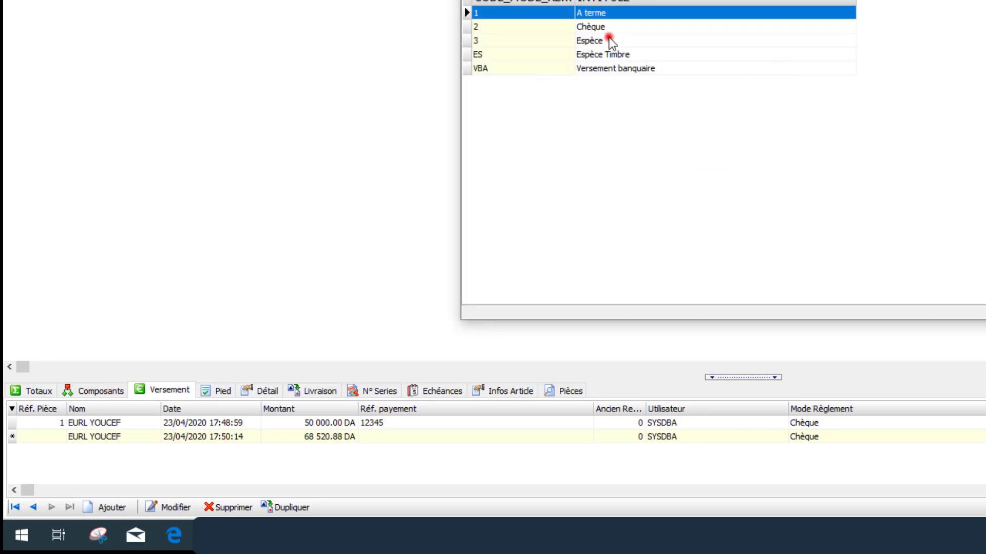
double_click(609, 40)
click(901, 153)
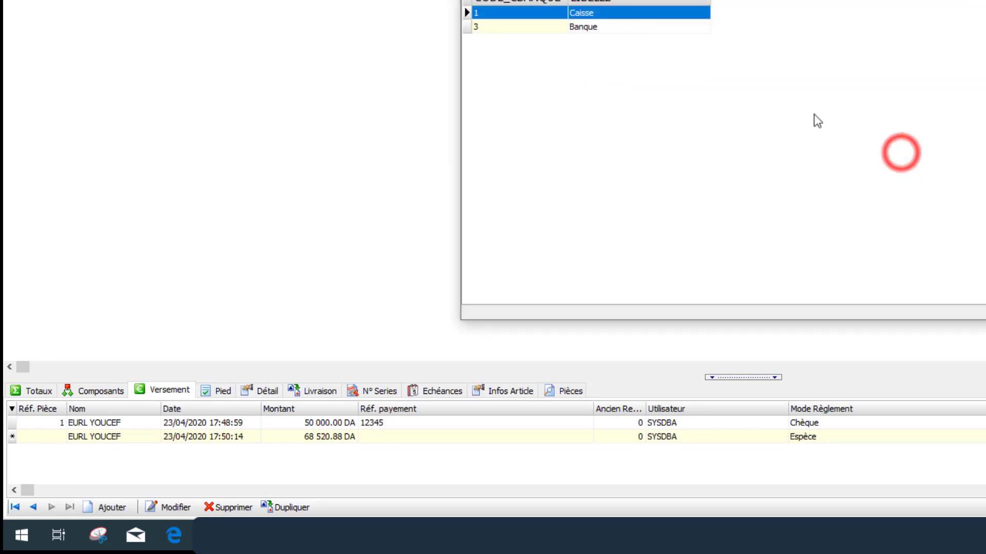
double_click(583, 15)
click(598, 16)
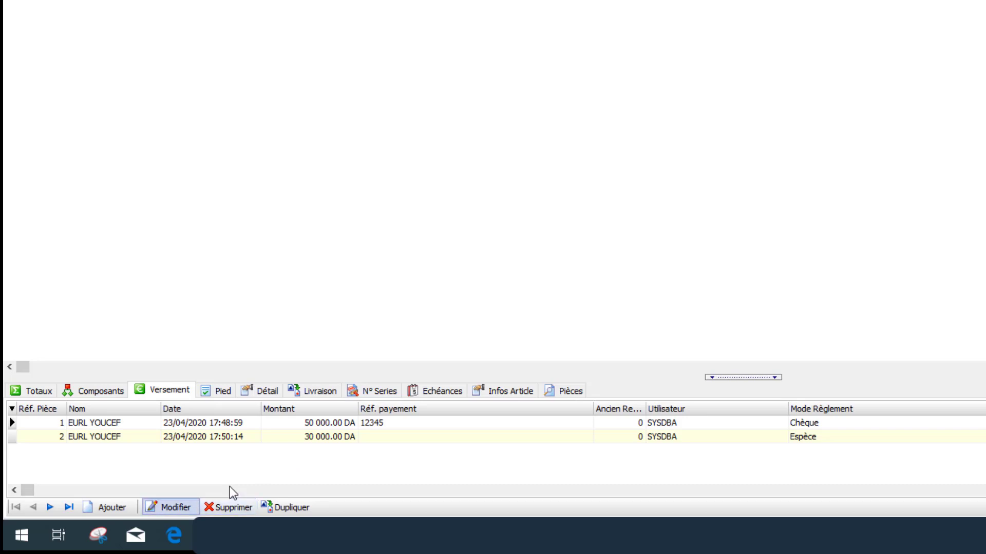
Open the 50 000 DA payment's form to examine its details and close it without saving
click(193, 439)
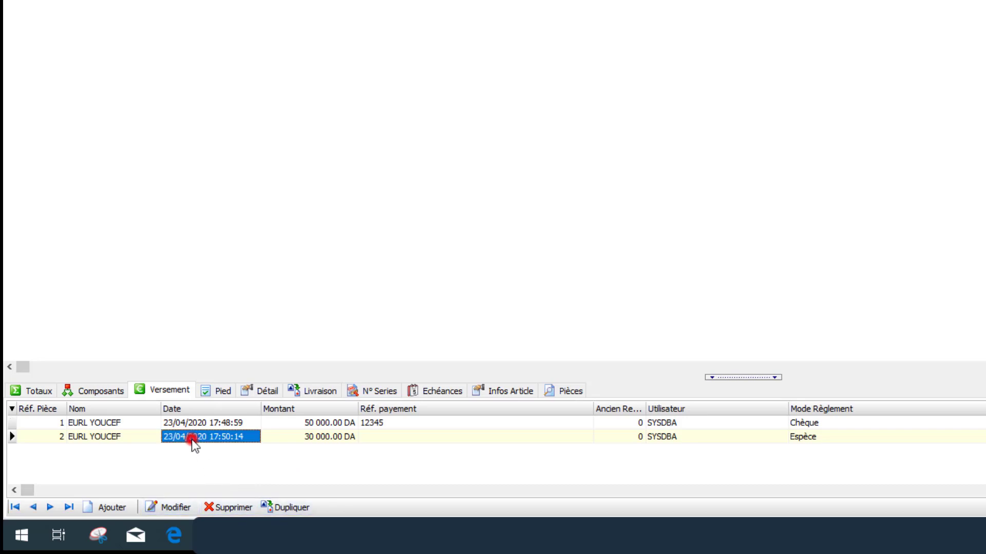
click(171, 505)
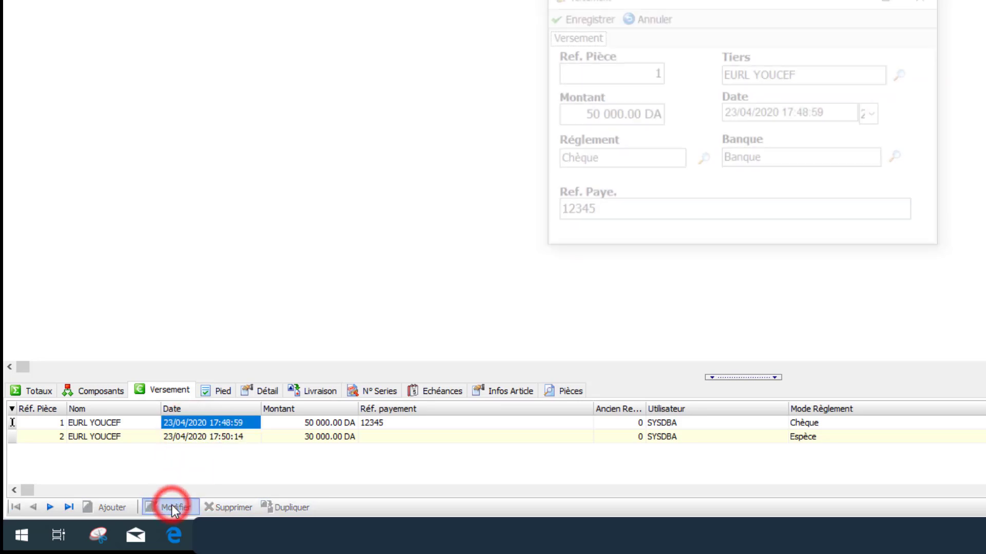
click(662, 18)
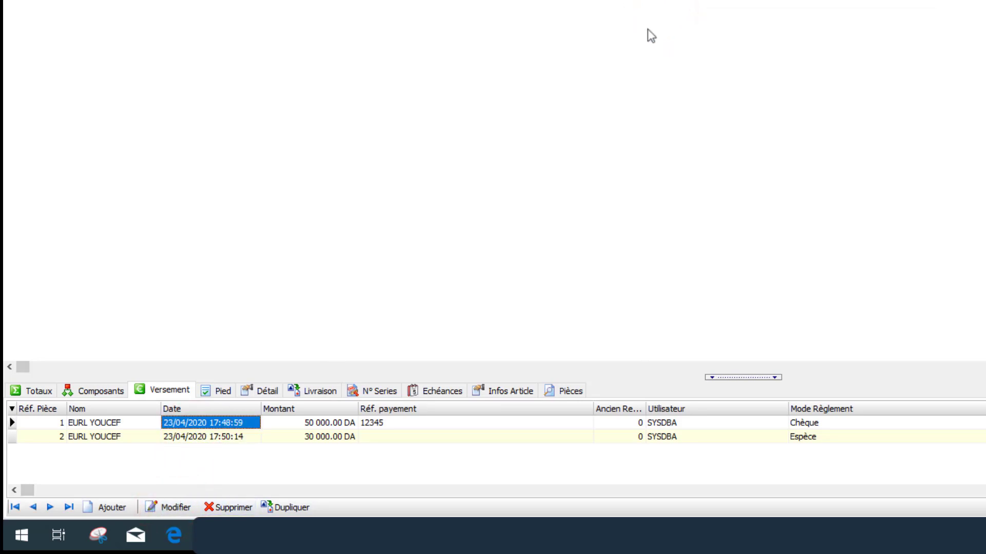
Duplicate the 30 000 DA payment twice in the list of payments
click(278, 436)
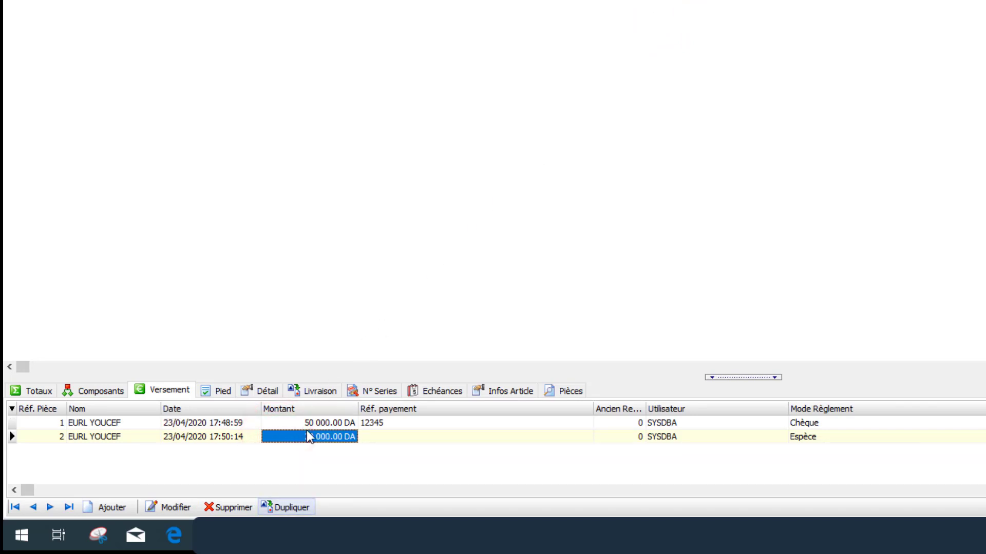
click(287, 507)
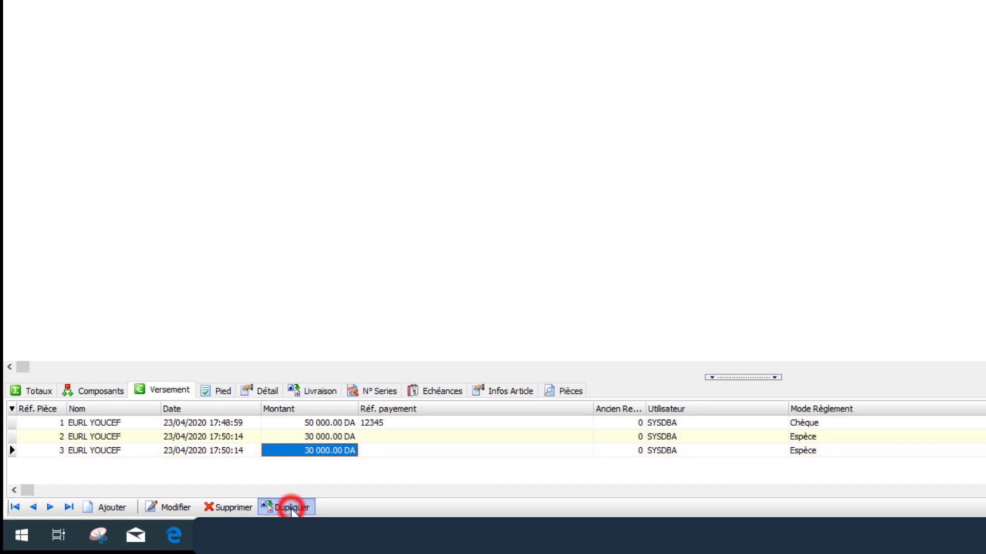
click(300, 508)
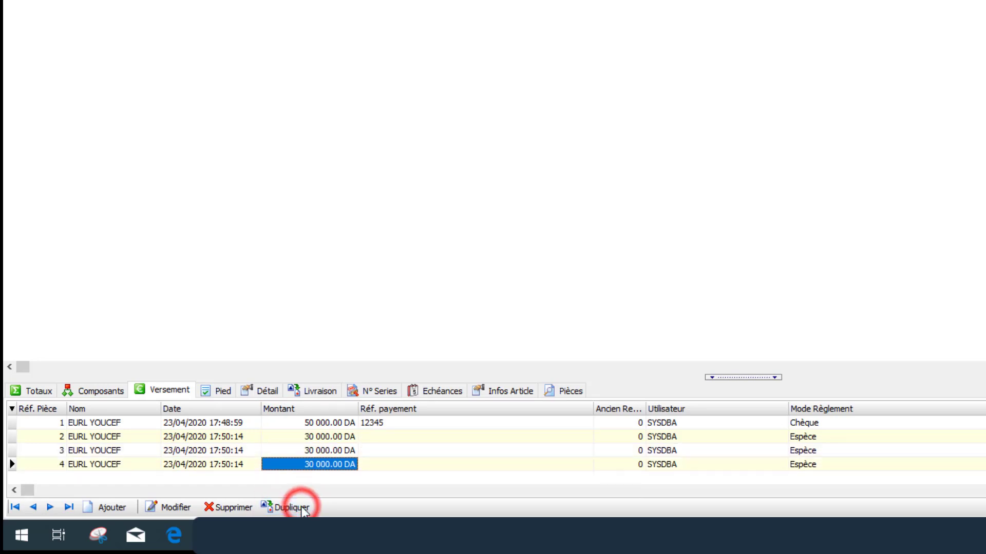
Delete two of the three 30 000 DA payments, confirming each deletion
click(226, 507)
click(785, 148)
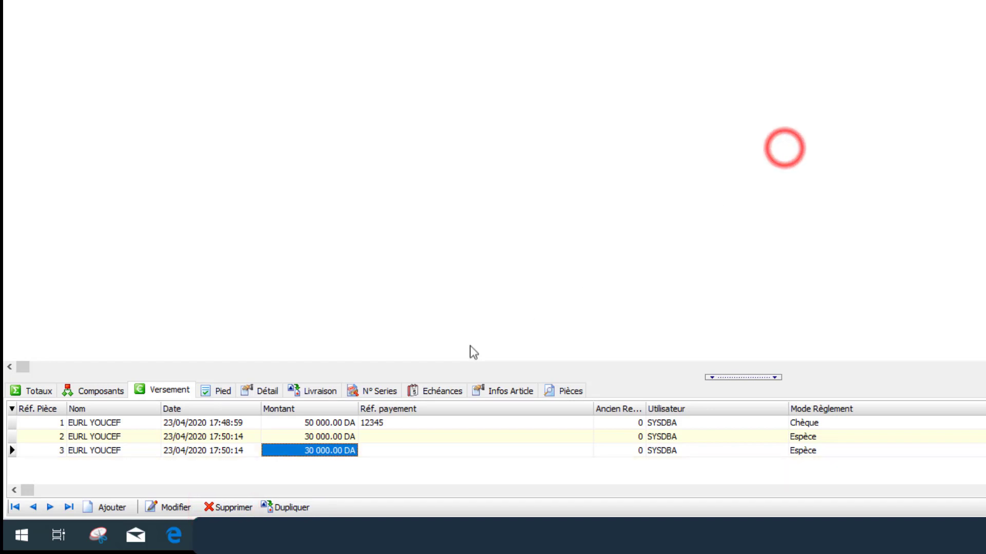
click(321, 438)
click(226, 507)
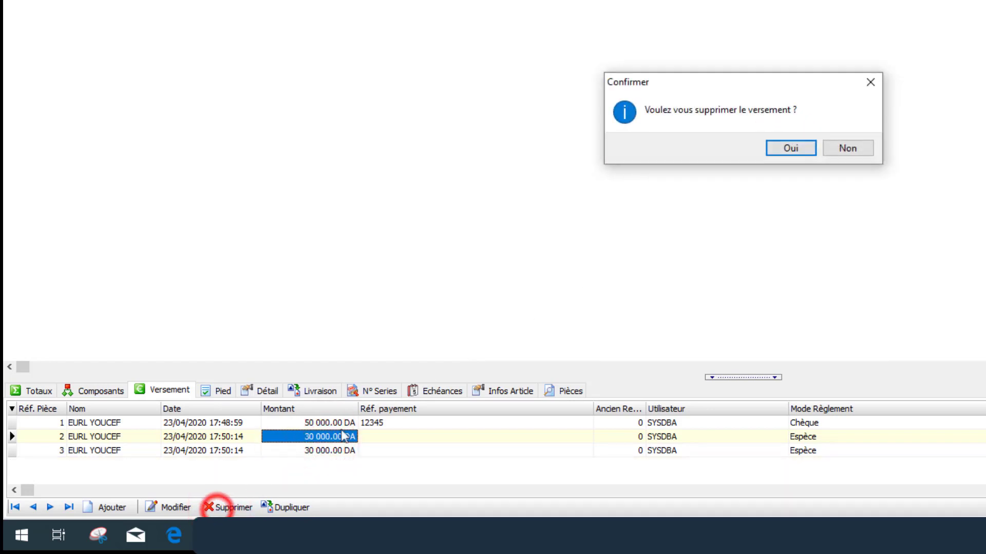
click(776, 150)
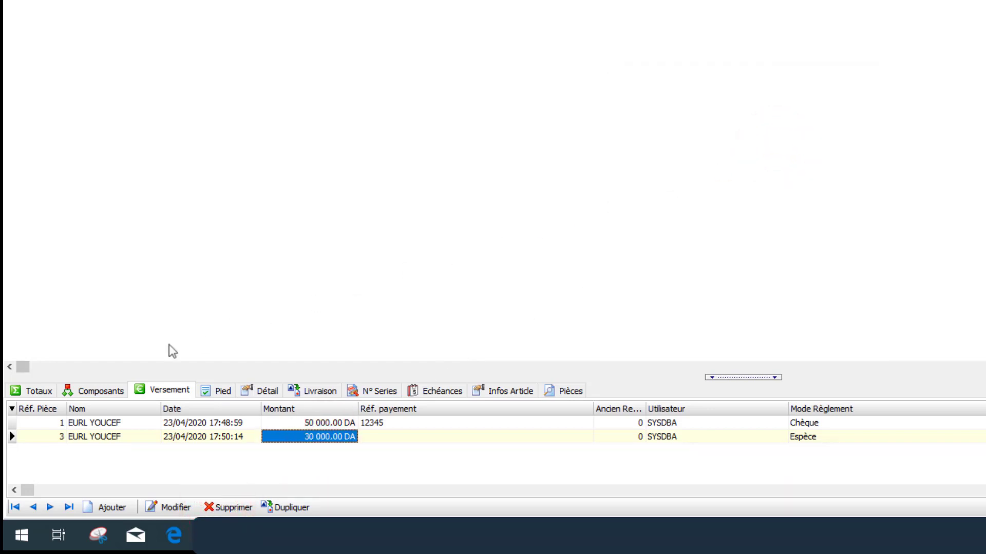
Return to the delivery note's totals and save the delivery note
click(37, 391)
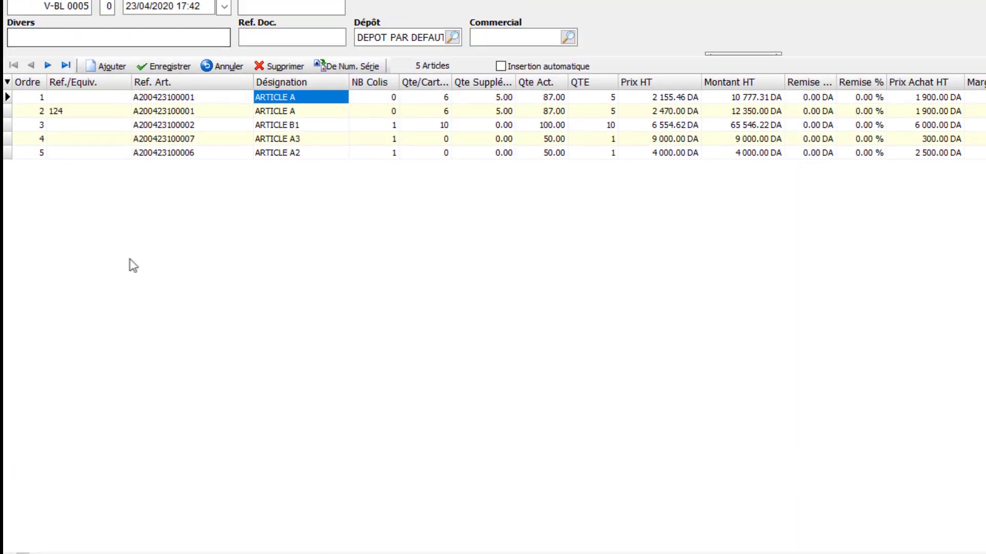
click(225, 30)
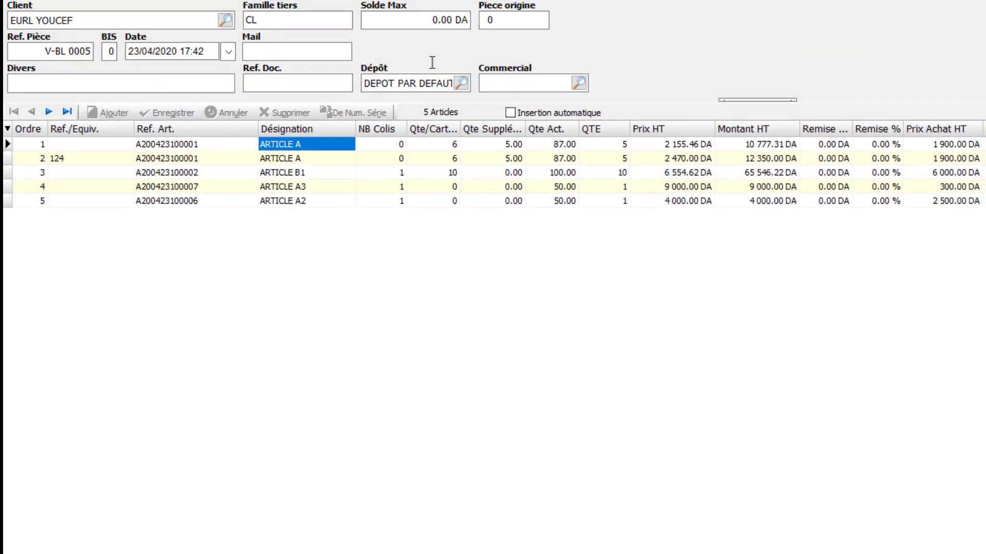
click(357, 189)
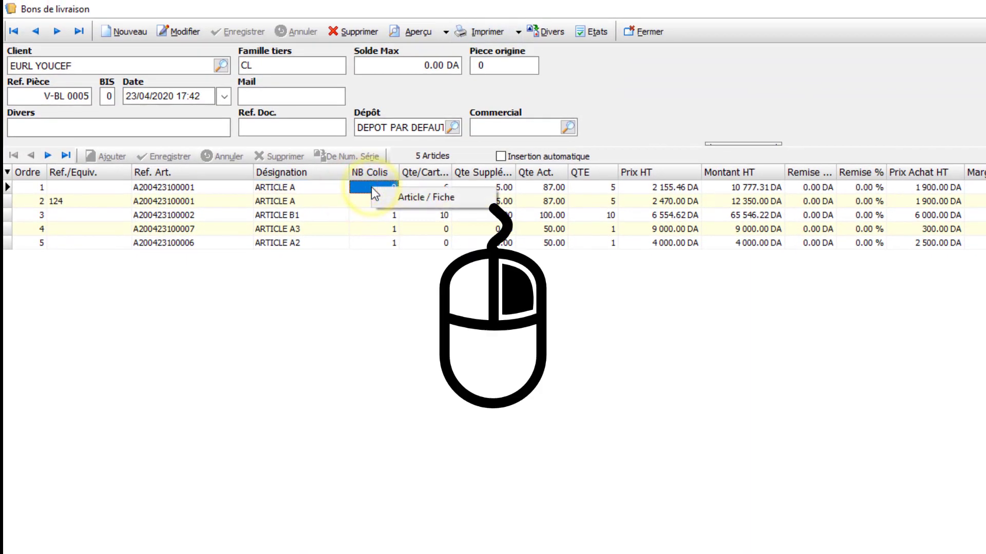
click(313, 190)
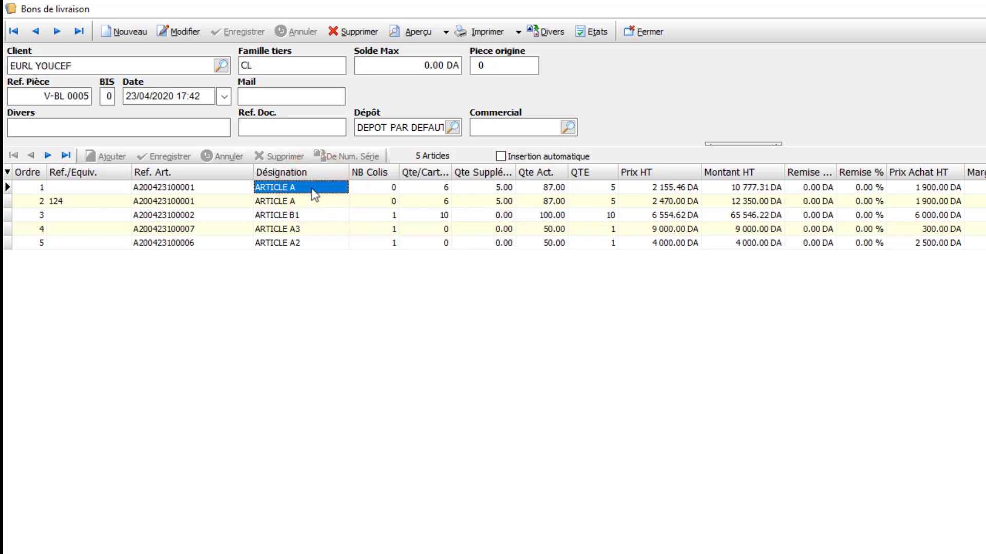
click(280, 215)
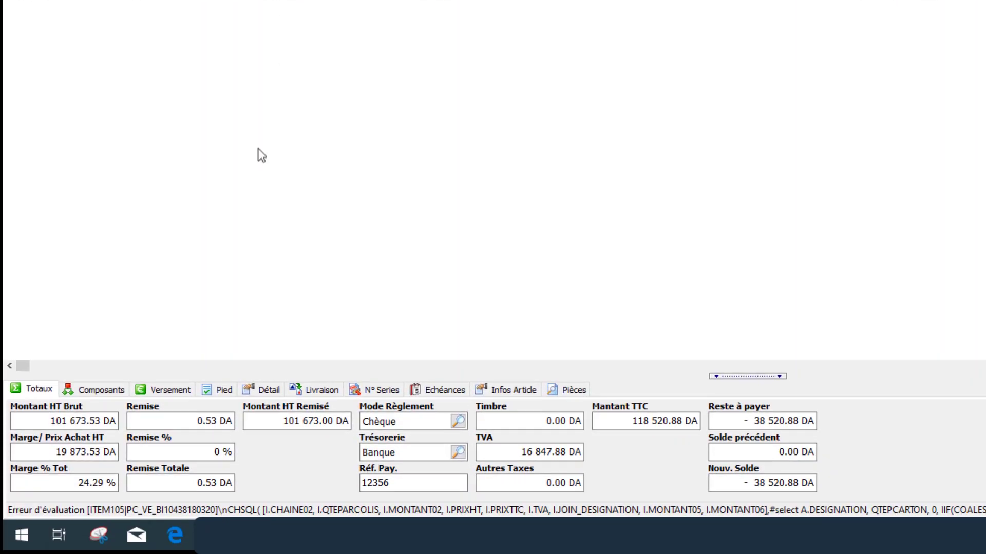
Look through the delivery note's Pied, Détail, Livraison and N° Series sections and return to Totaux
click(229, 393)
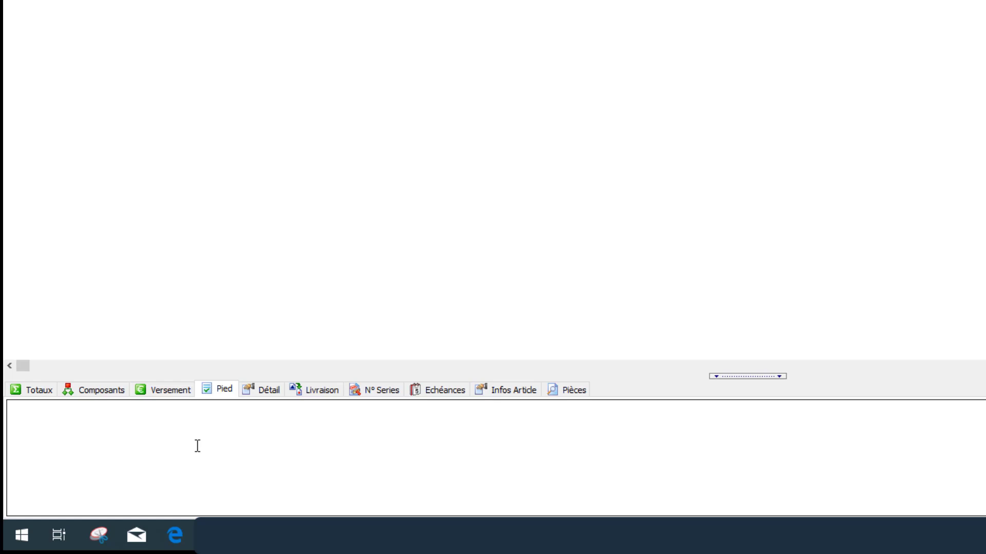
click(251, 389)
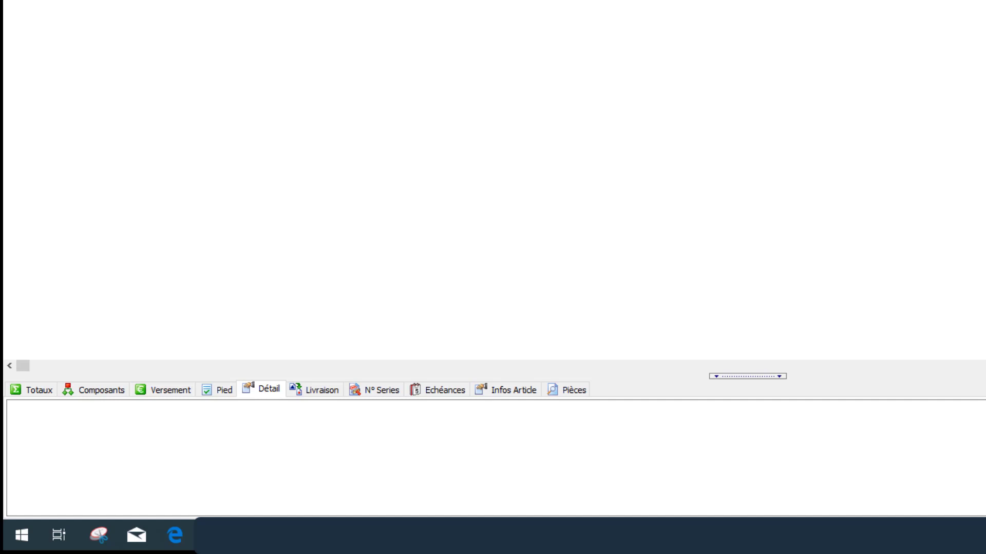
click(317, 389)
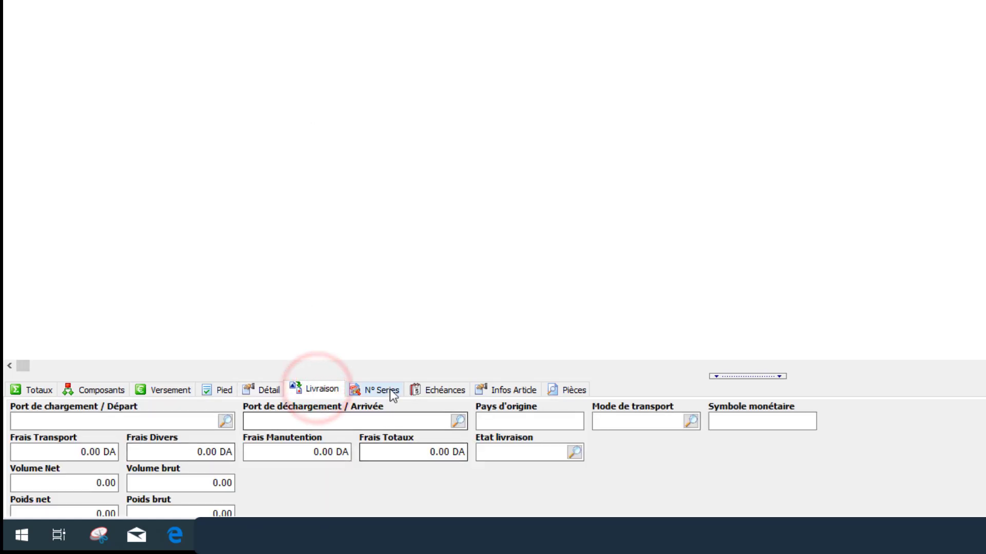
click(389, 389)
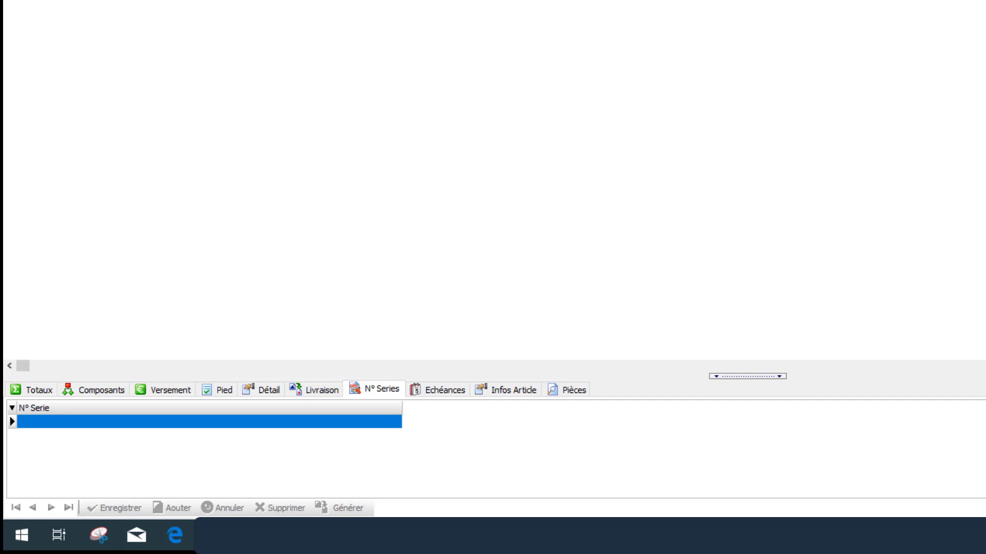
click(30, 395)
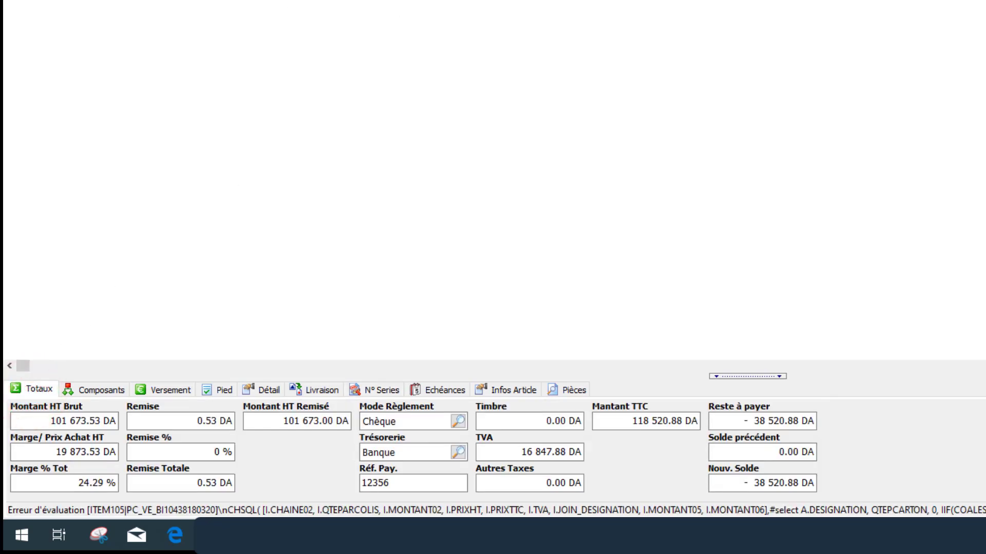
Close the delivery note and examine the stock quantities of all articles in the refreshed article list
click(654, 31)
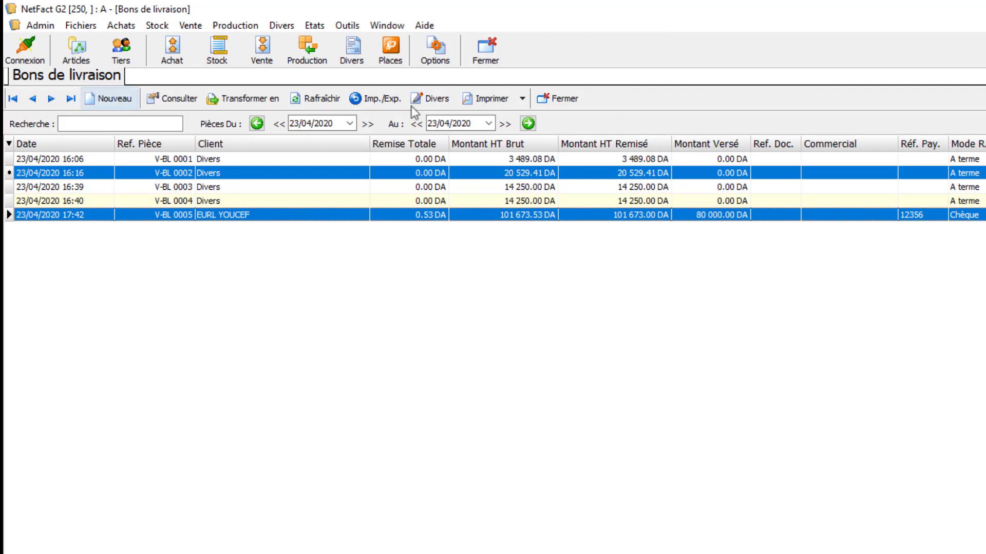
click(77, 51)
click(33, 136)
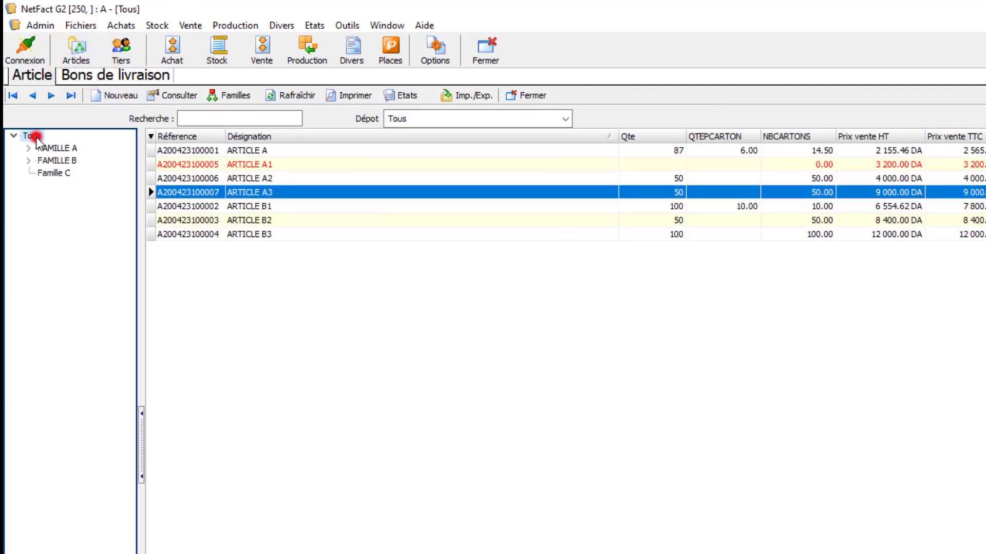
click(41, 148)
click(32, 137)
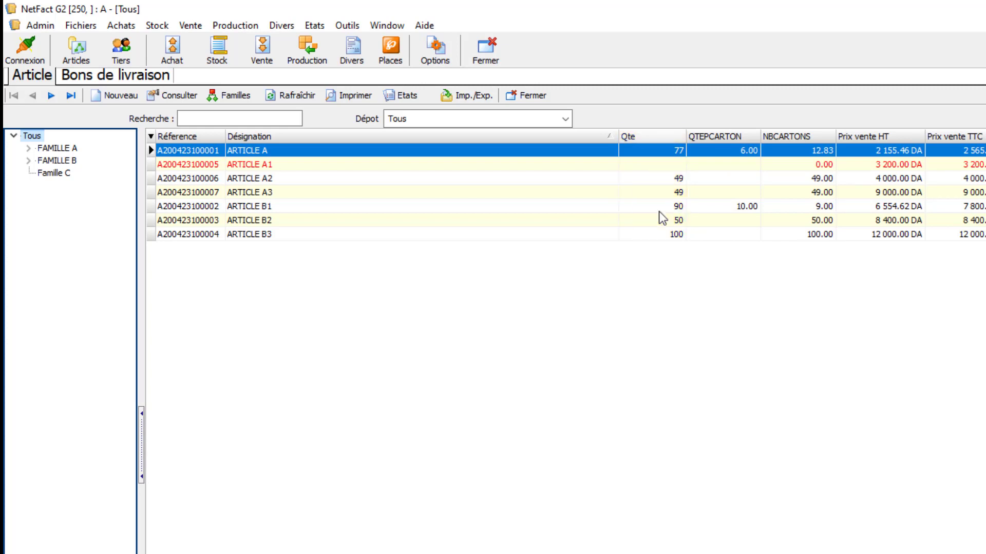
Examine the Solde of EURL YOUCEF in the list of clients
click(132, 60)
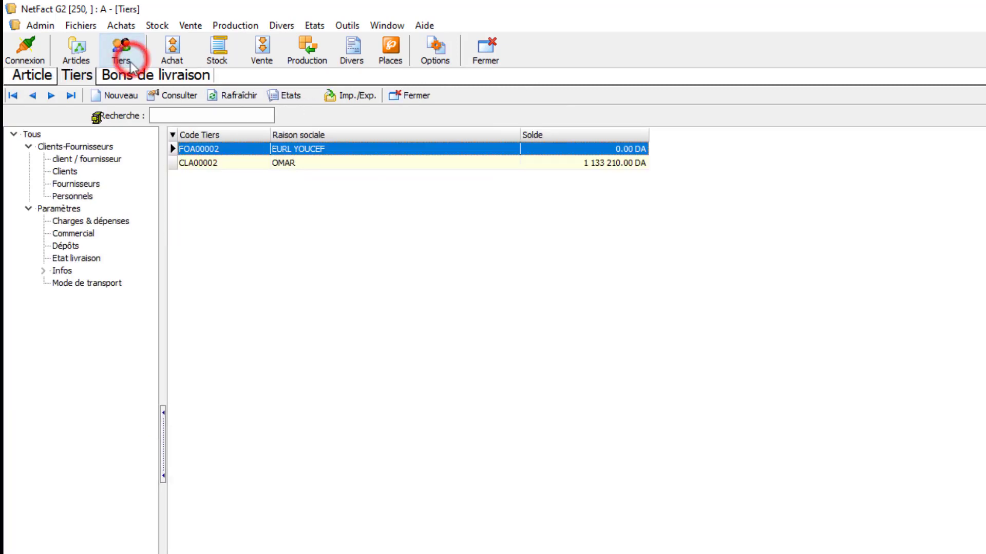
click(64, 171)
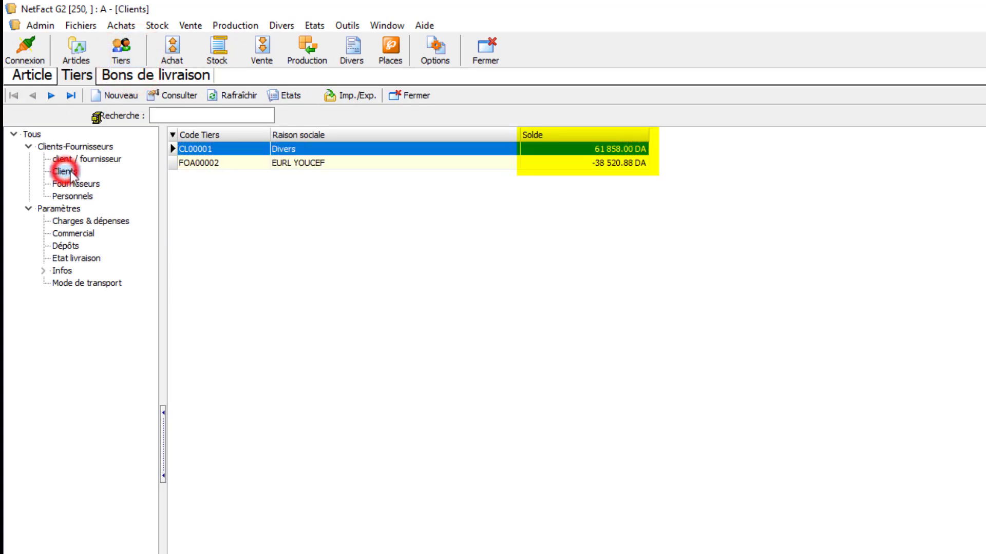
click(282, 163)
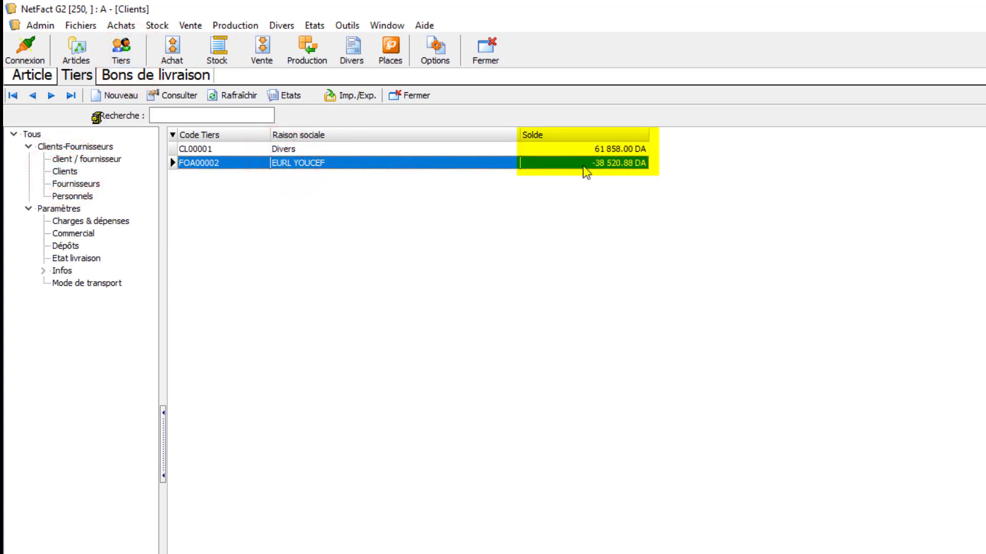
Examine the Reste à payer of delivery note V-BL 0005, revisit the Tiers and Article lists, and return to the delivery notes
click(188, 78)
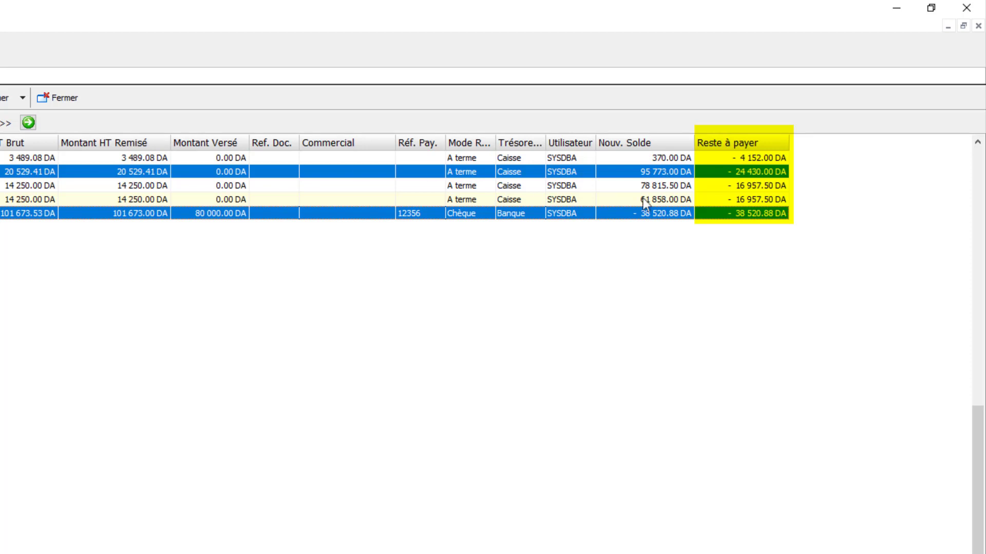
click(754, 214)
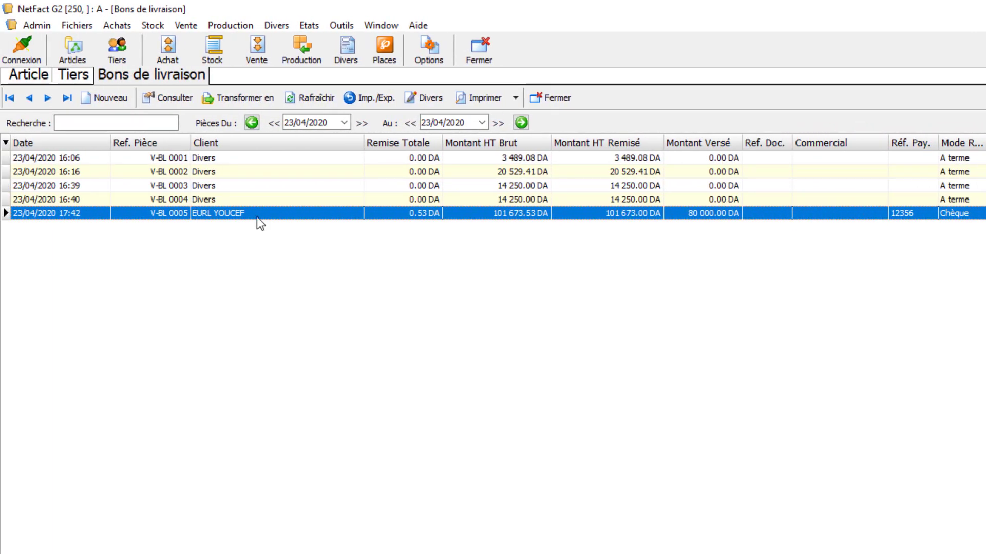
click(77, 76)
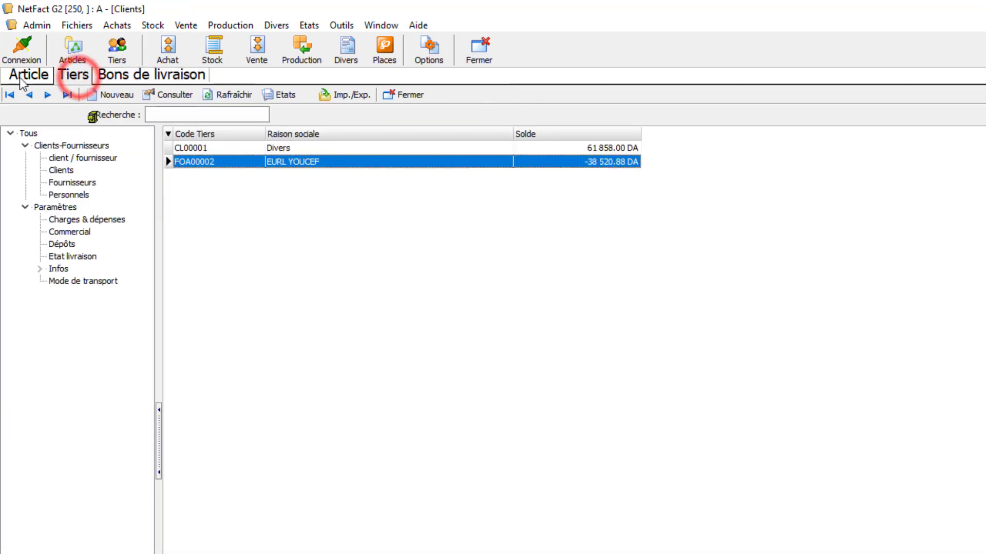
click(25, 76)
click(75, 75)
click(131, 75)
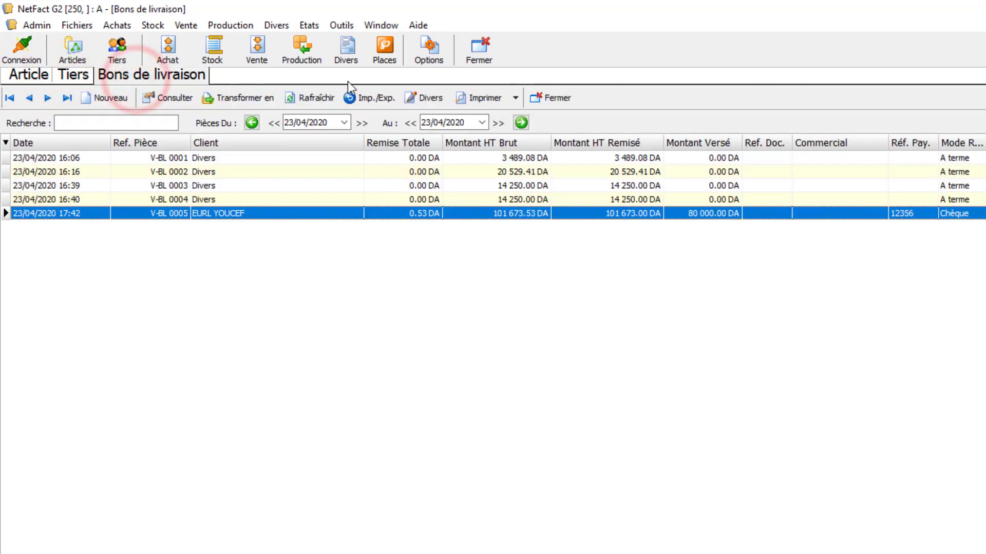